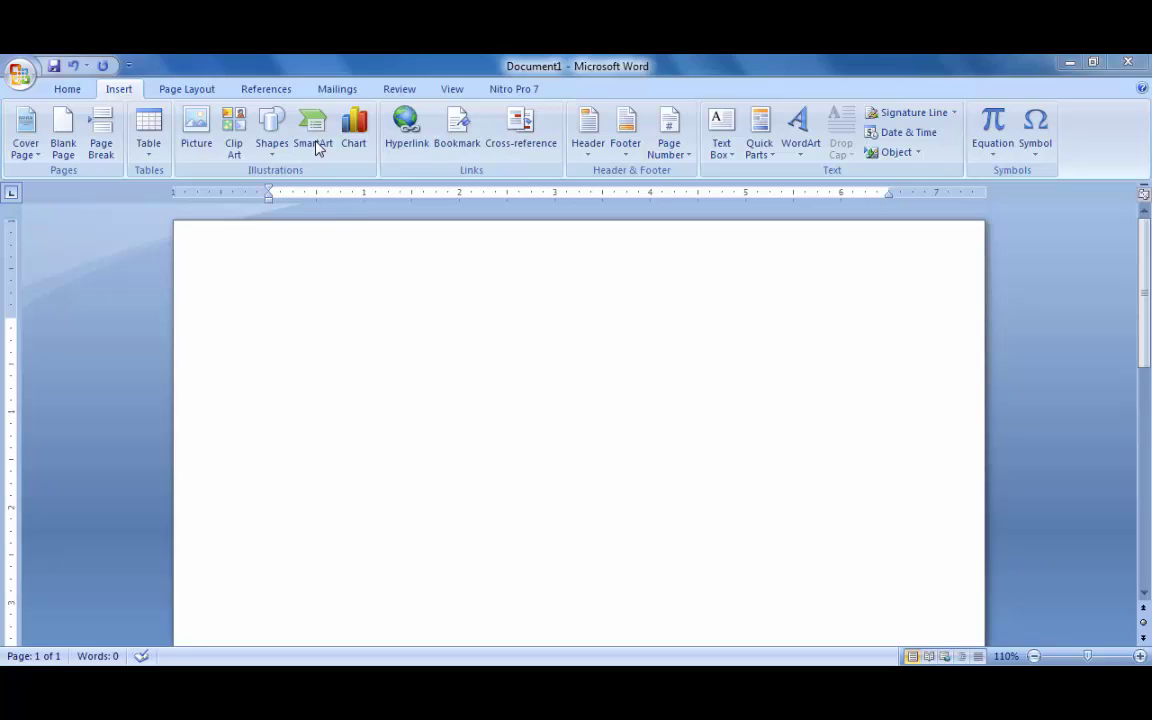
# - Open the SmartArt gallery and preview the Vertical Process and Basic Cycle layouts
pyautogui.click(318, 146)
pyautogui.click(318, 146)
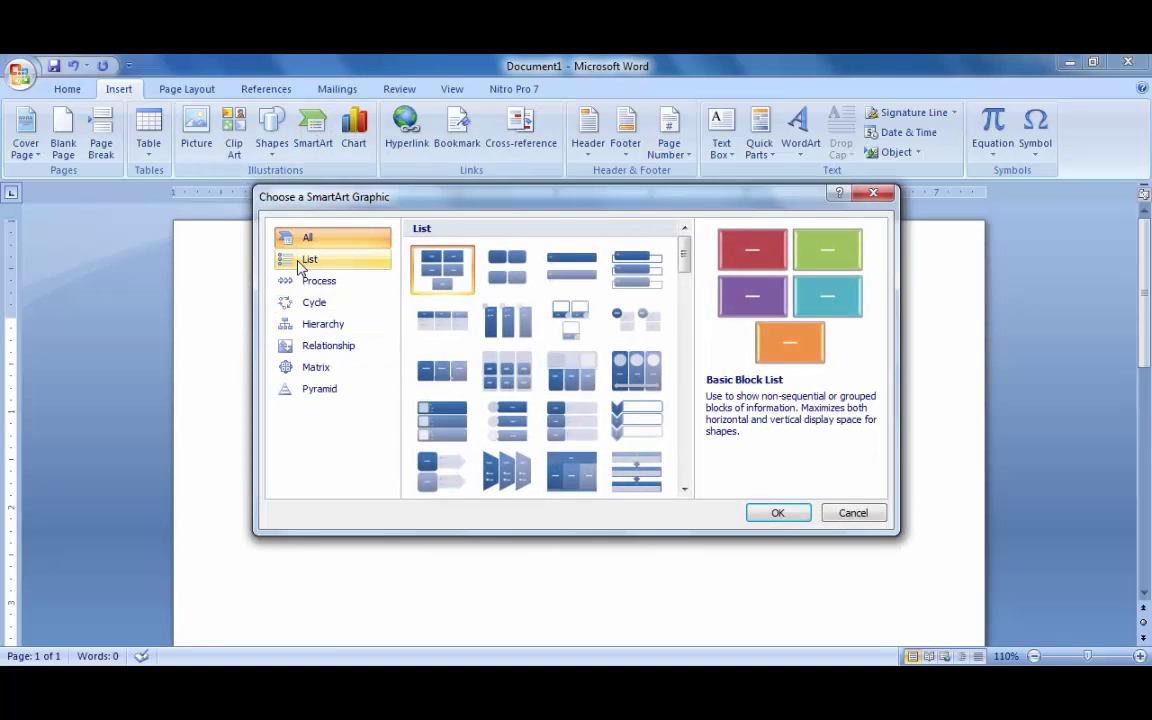
pyautogui.click(337, 282)
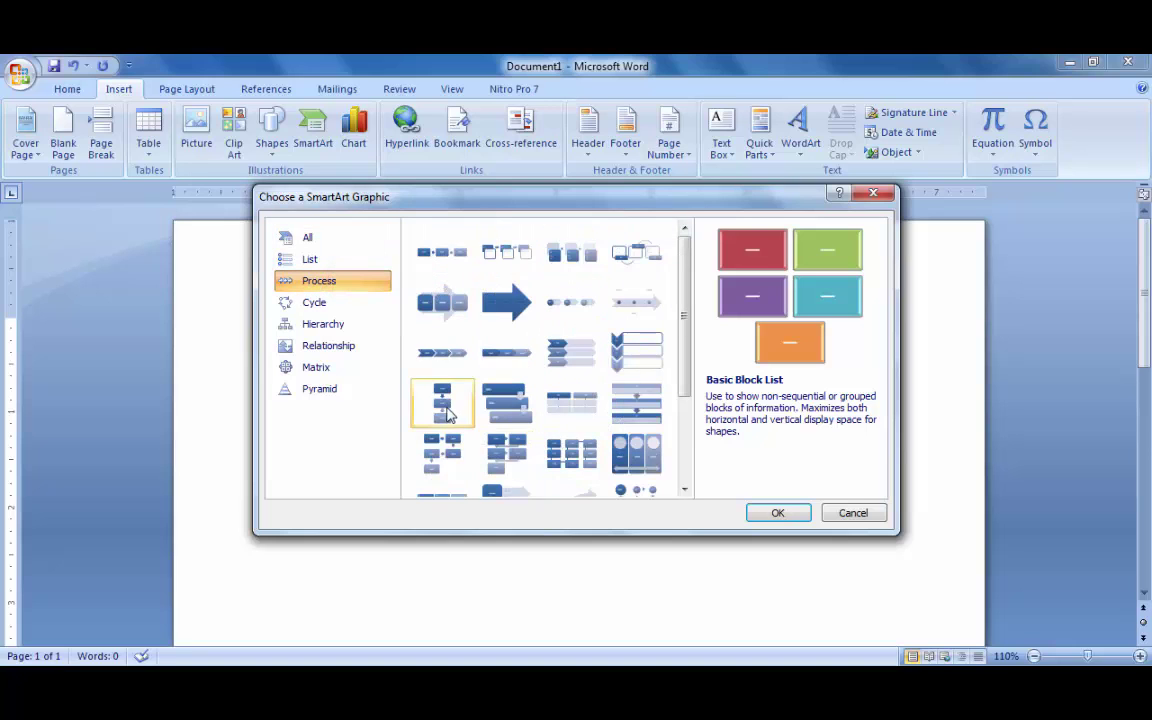
pyautogui.click(442, 403)
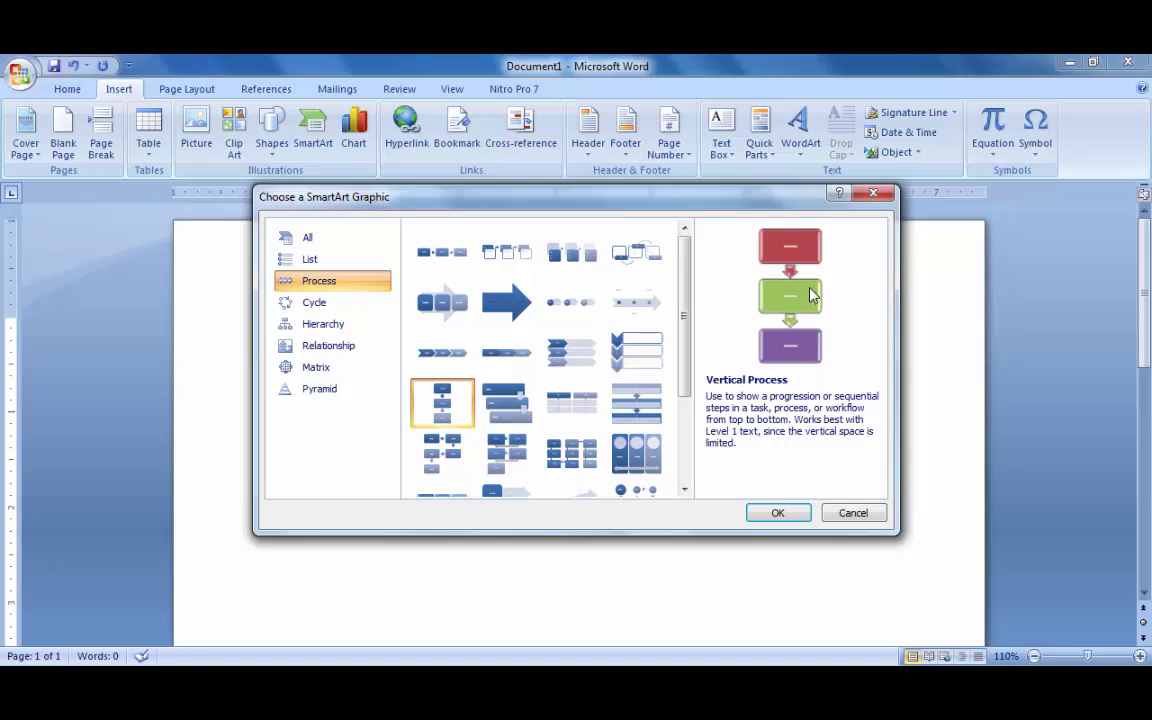
pyautogui.click(324, 302)
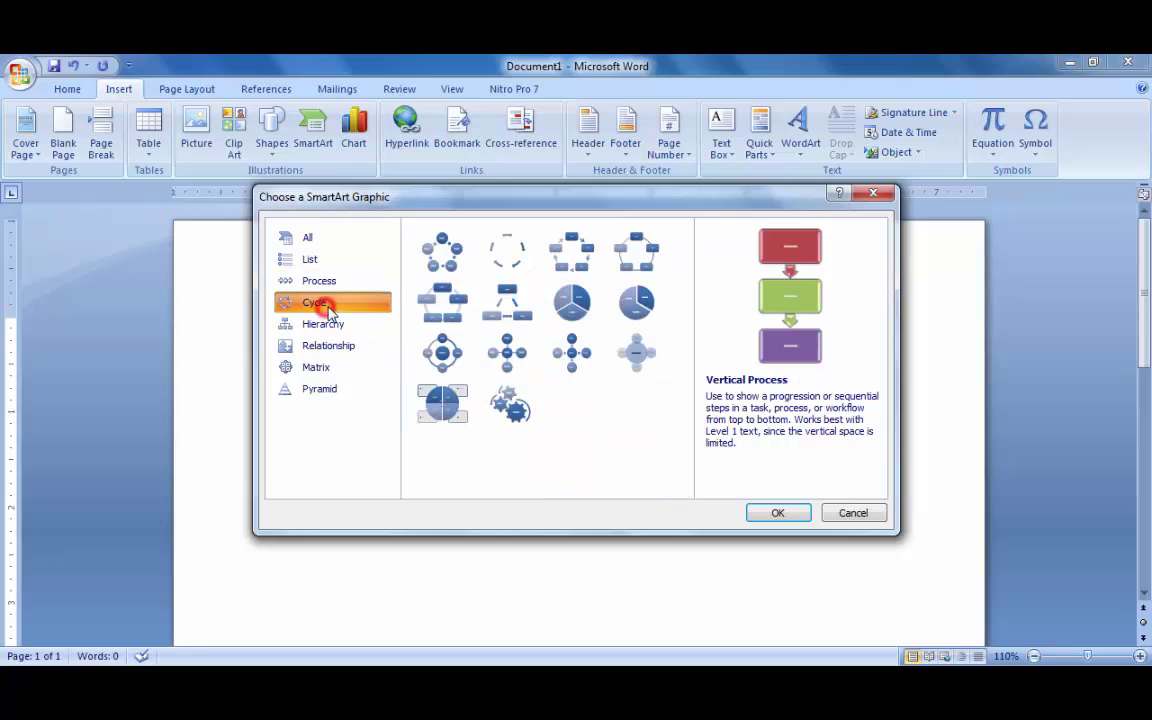
pyautogui.click(452, 258)
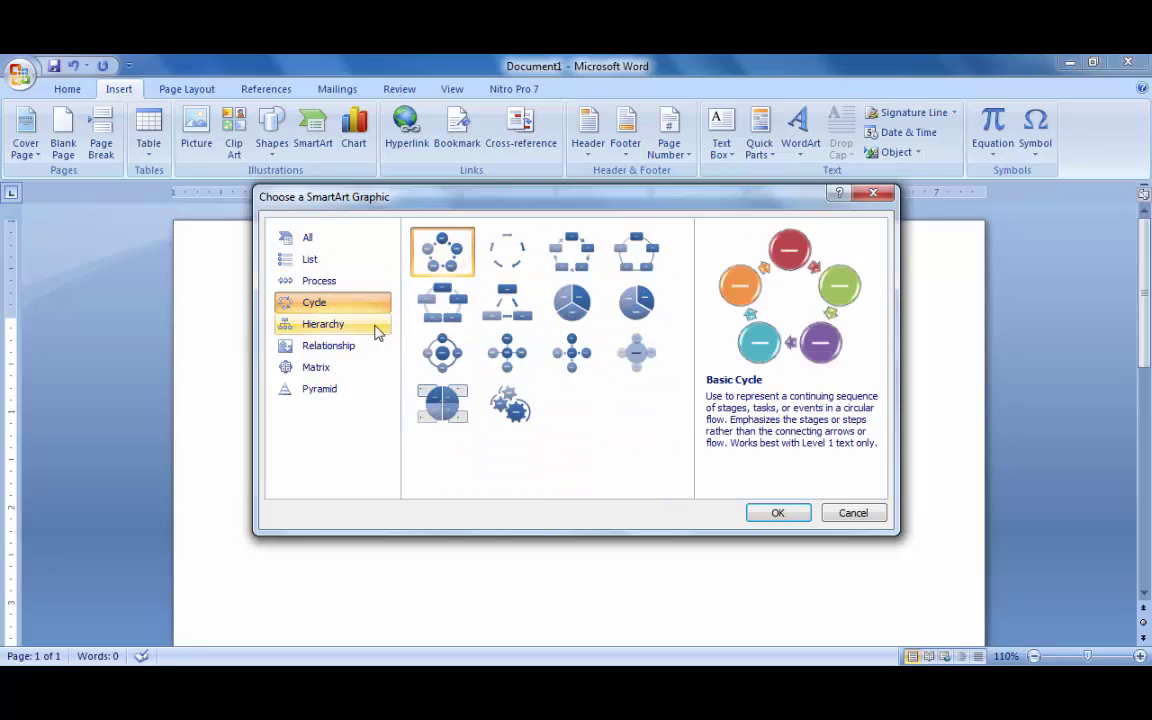
# - Browse the Hierarchy, Relationship, Matrix and Pyramid categories, previewing Grid Matrix and the pyramid layouts
pyautogui.click(344, 327)
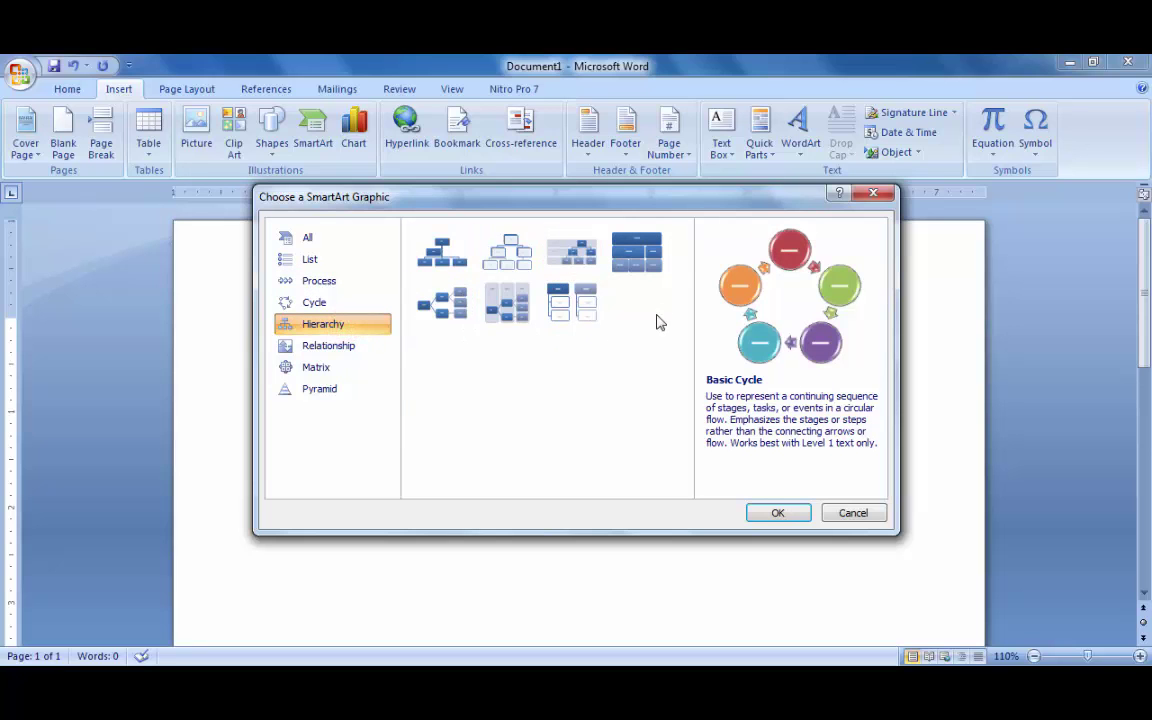
pyautogui.click(338, 345)
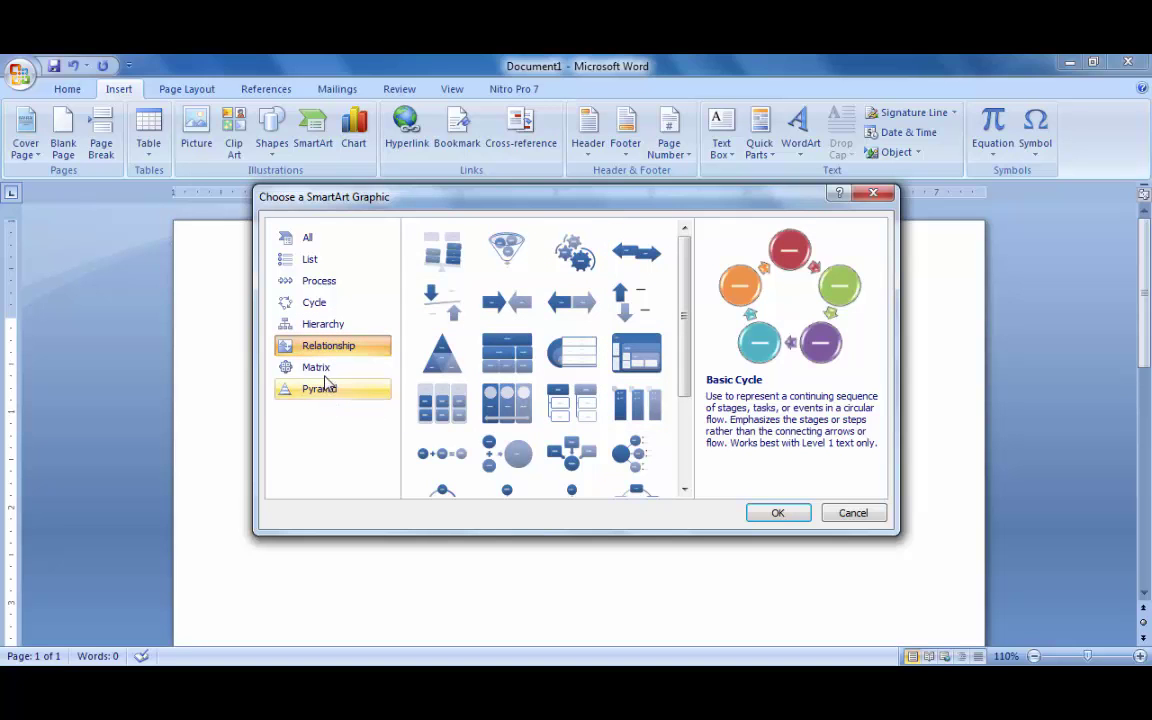
pyautogui.click(326, 369)
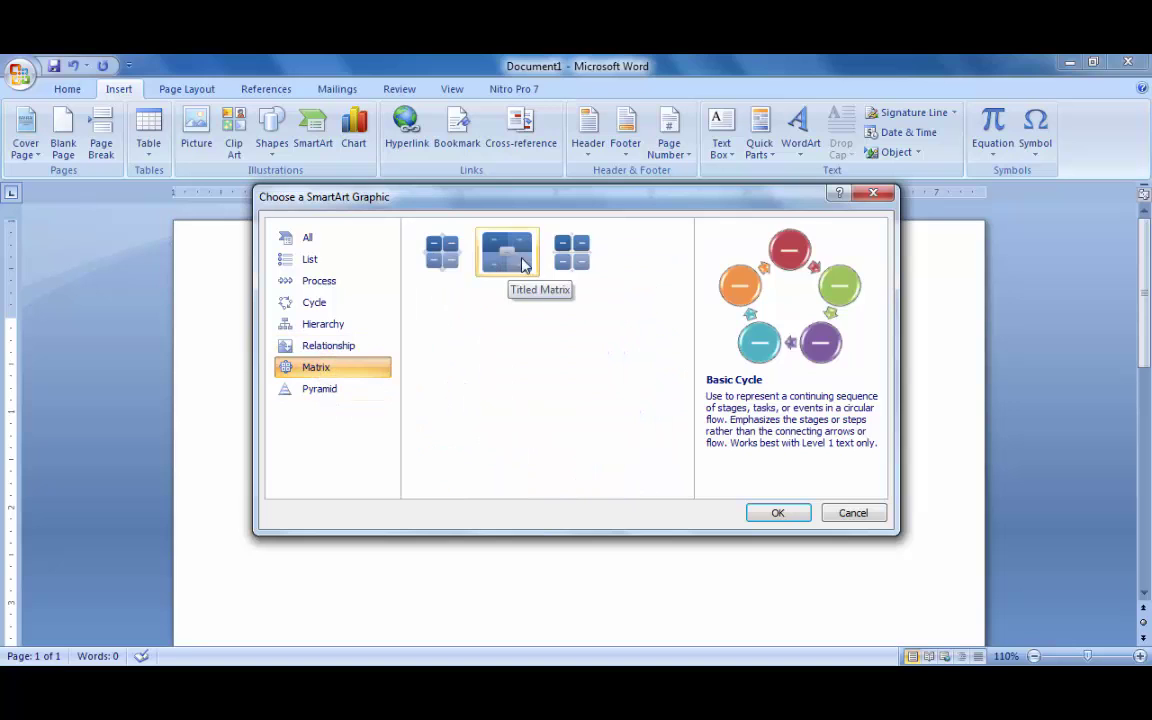
pyautogui.click(569, 265)
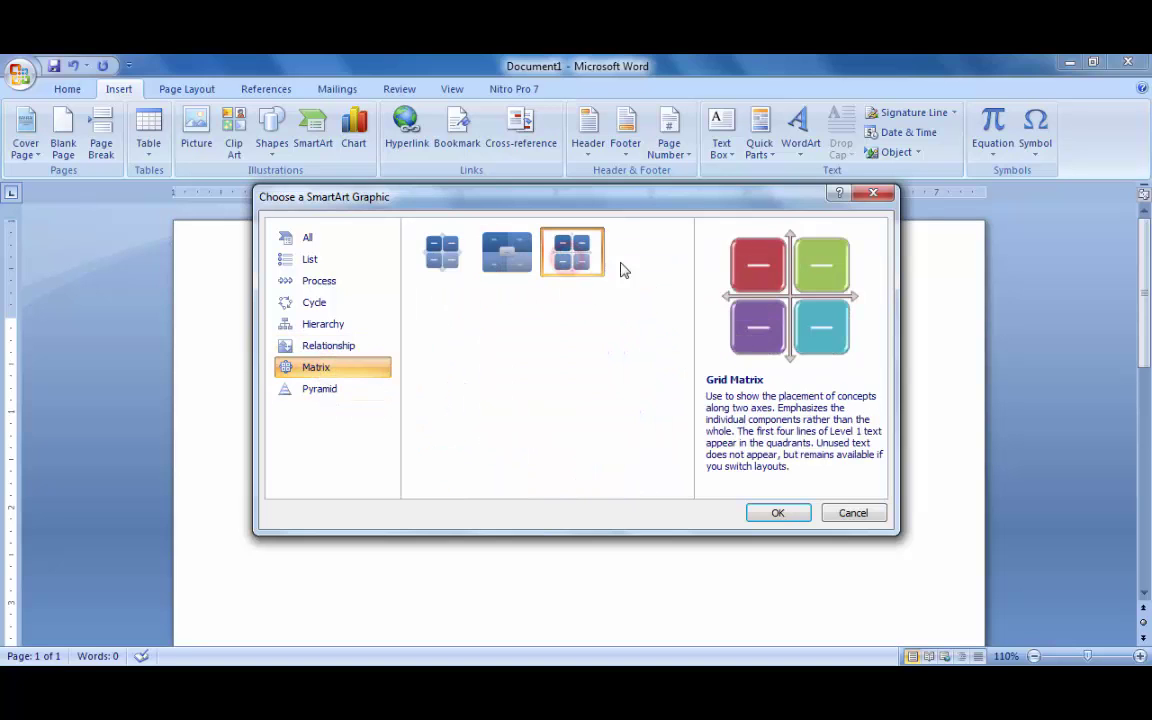
pyautogui.click(340, 390)
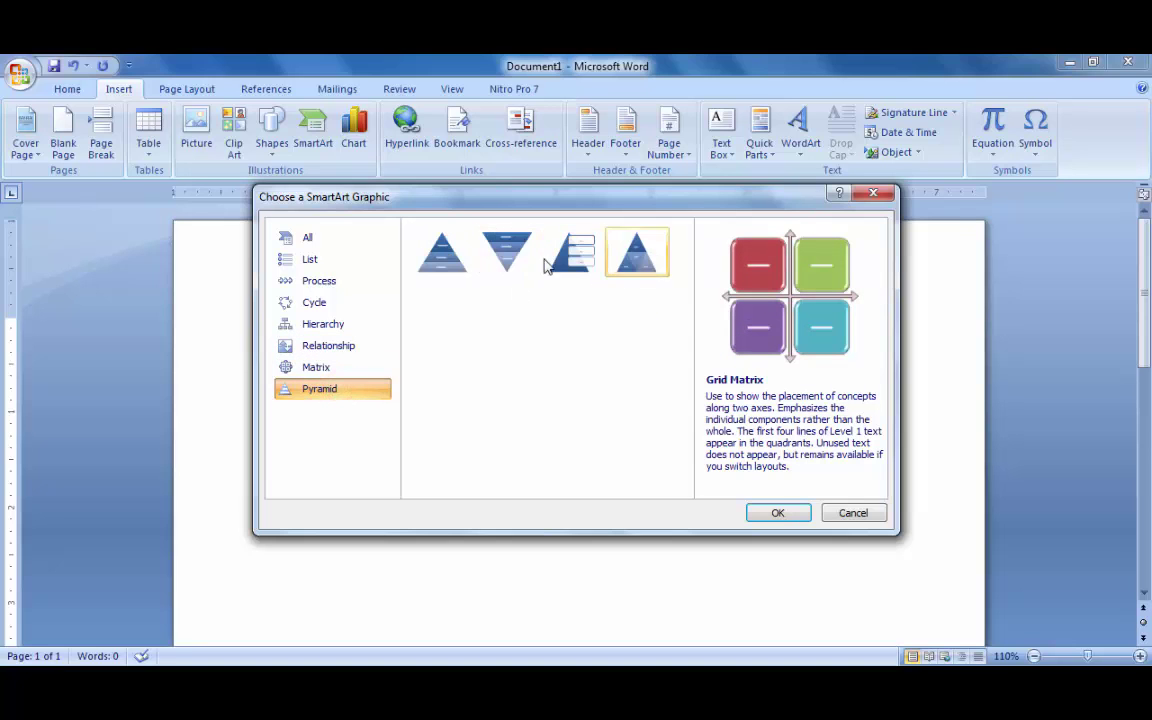
pyautogui.click(445, 255)
pyautogui.click(520, 260)
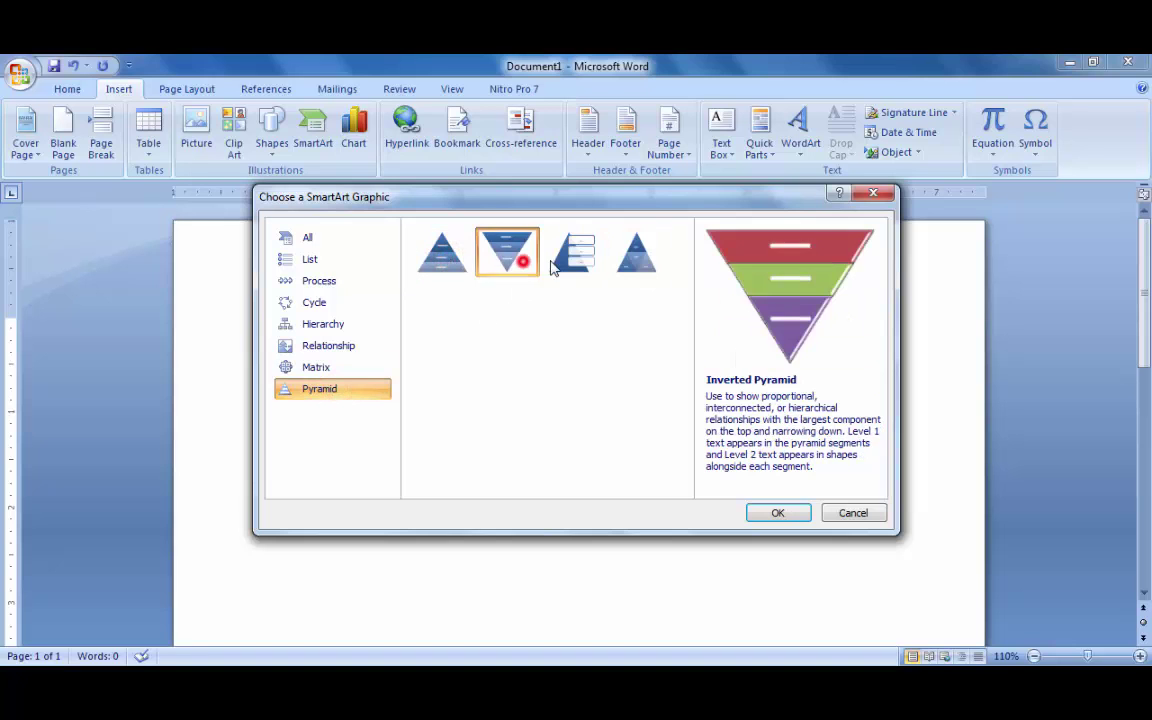
pyautogui.click(572, 255)
pyautogui.click(630, 258)
pyautogui.click(565, 255)
pyautogui.click(505, 262)
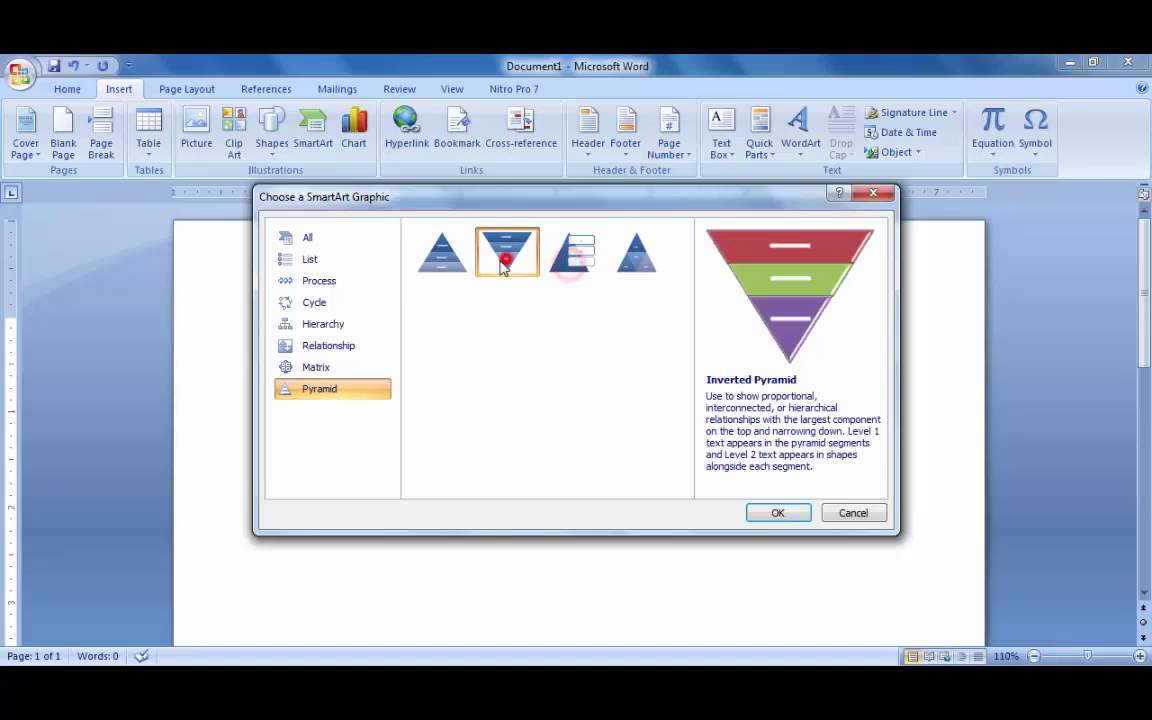
pyautogui.click(447, 256)
# - Insert a Cycle > Basic Cycle SmartArt graphic into the page
pyautogui.click(311, 262)
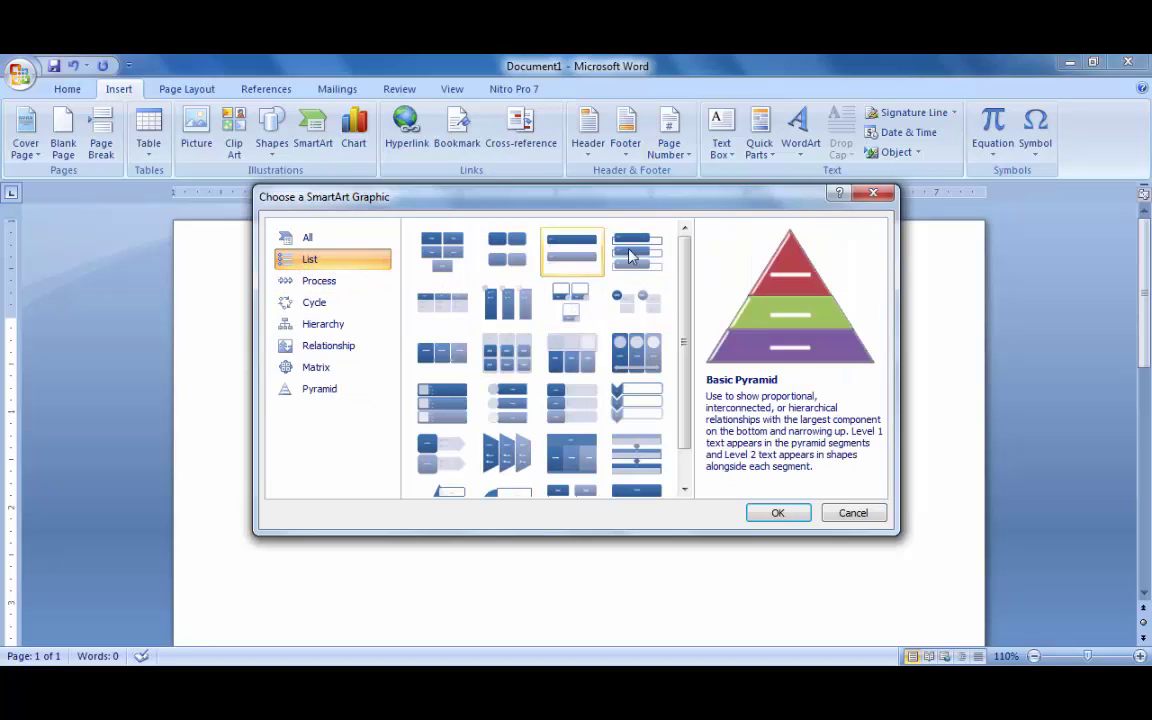
pyautogui.click(334, 302)
pyautogui.click(443, 250)
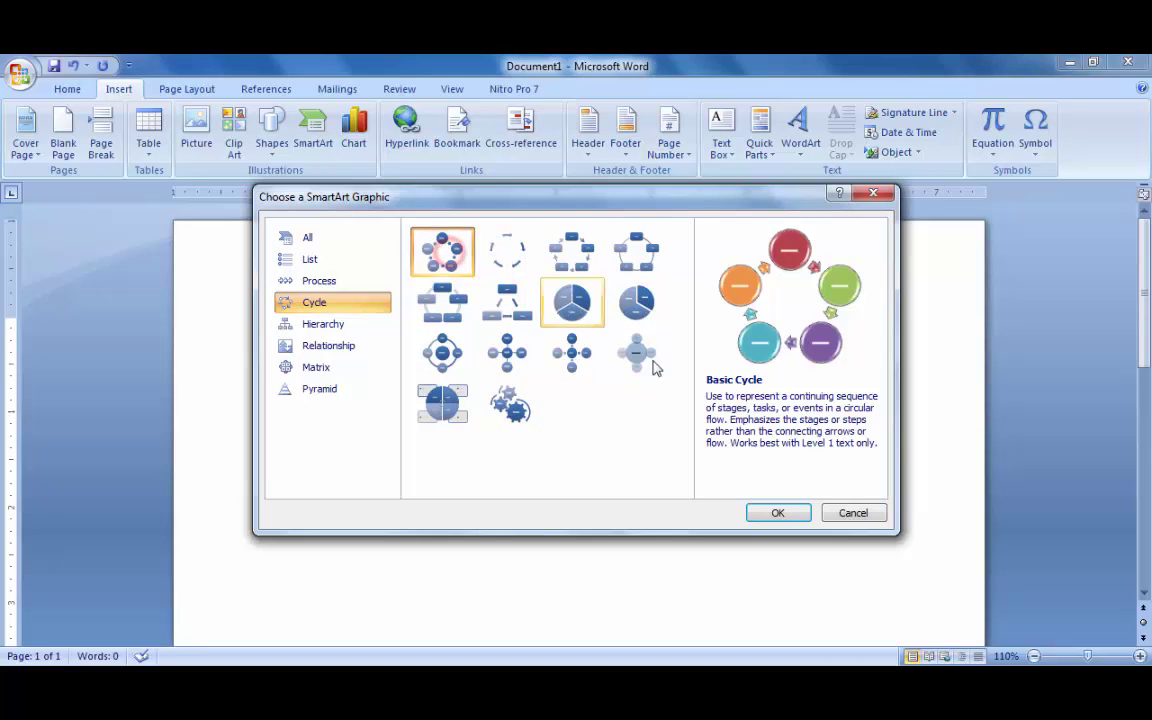
pyautogui.click(781, 513)
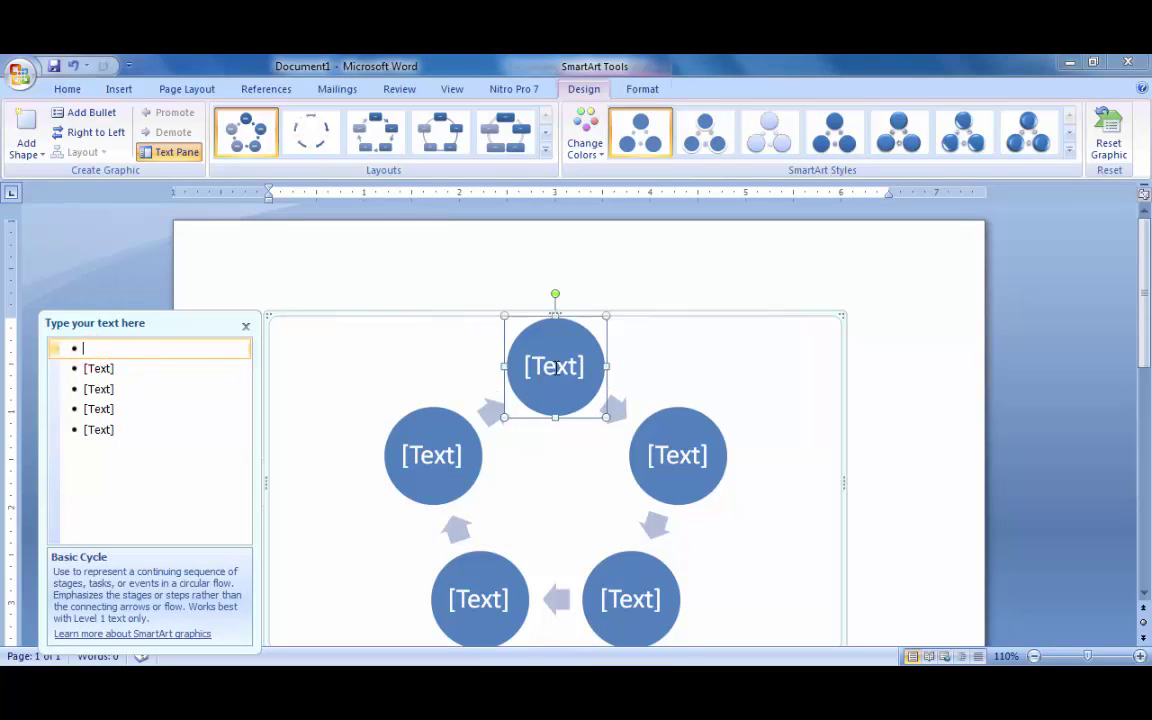
# - Label the five cycle circles A through E
pyautogui.click(545, 366)
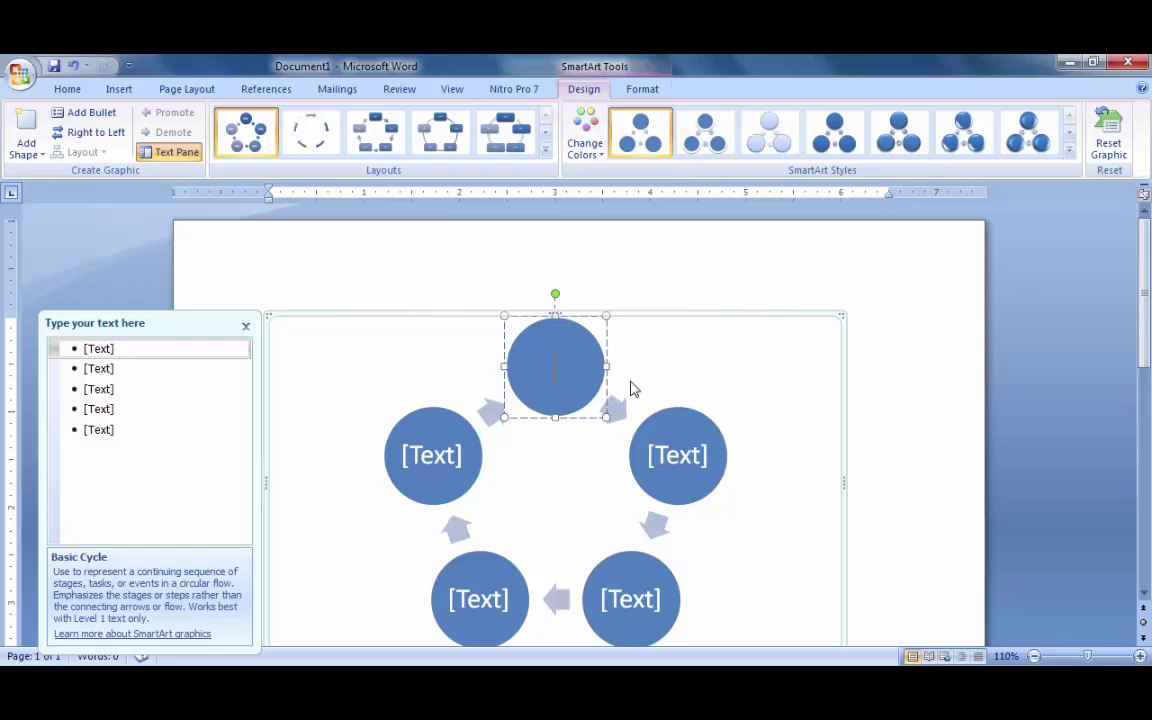
pyautogui.write('A')
pyautogui.click(686, 461)
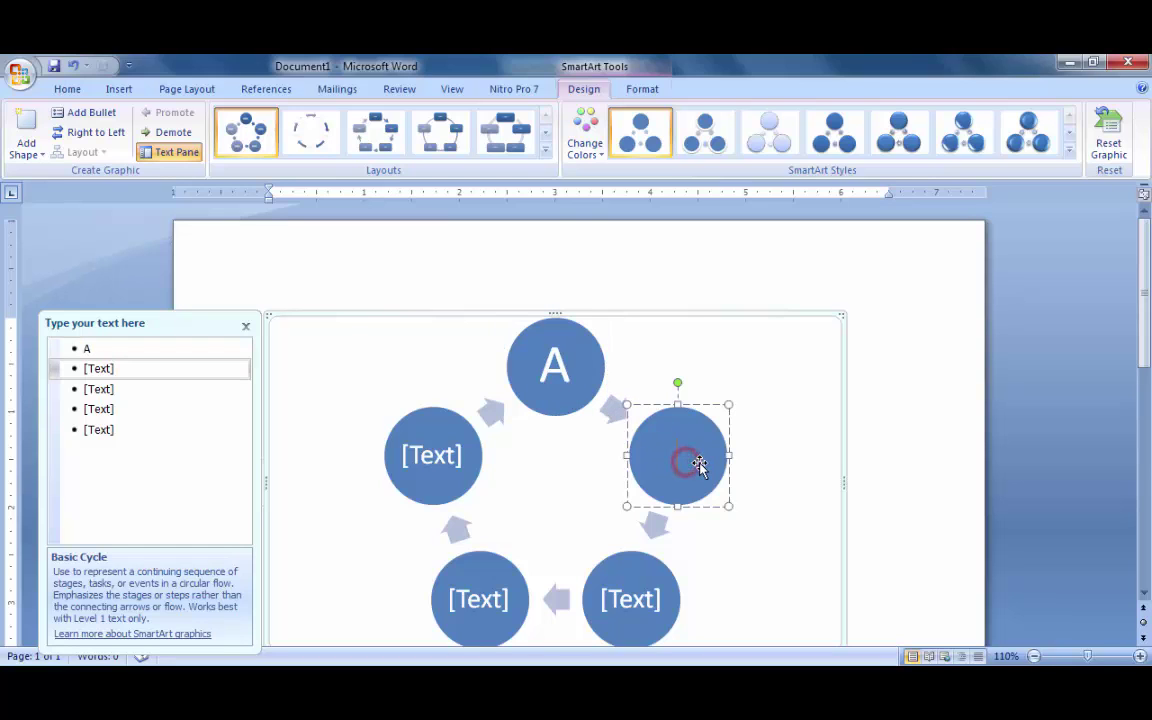
pyautogui.write('B')
pyautogui.click(636, 598)
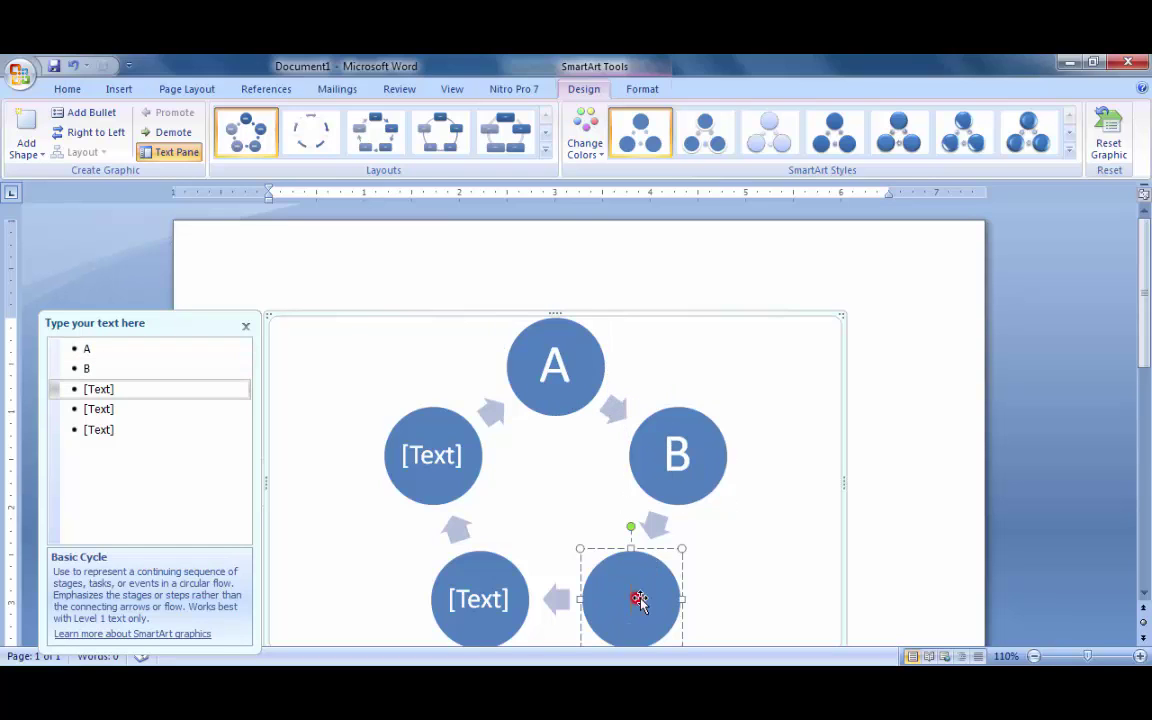
pyautogui.write('C')
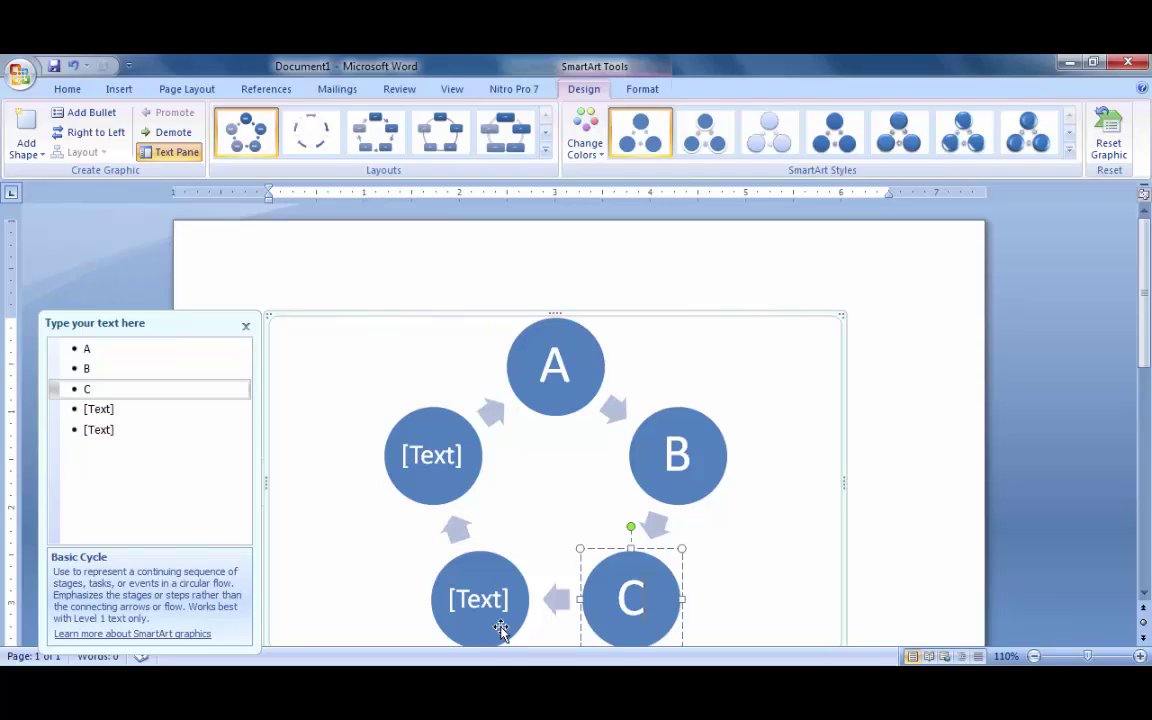
pyautogui.click(488, 598)
pyautogui.write('D')
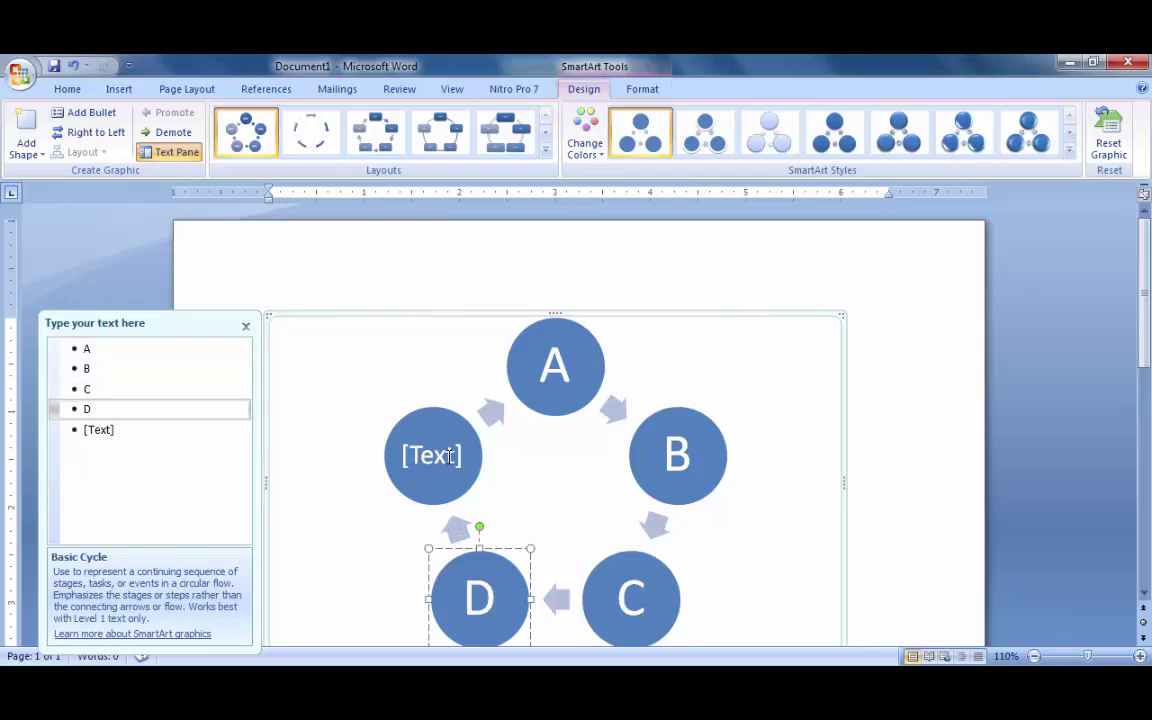
pyautogui.click(447, 457)
pyautogui.write('E')
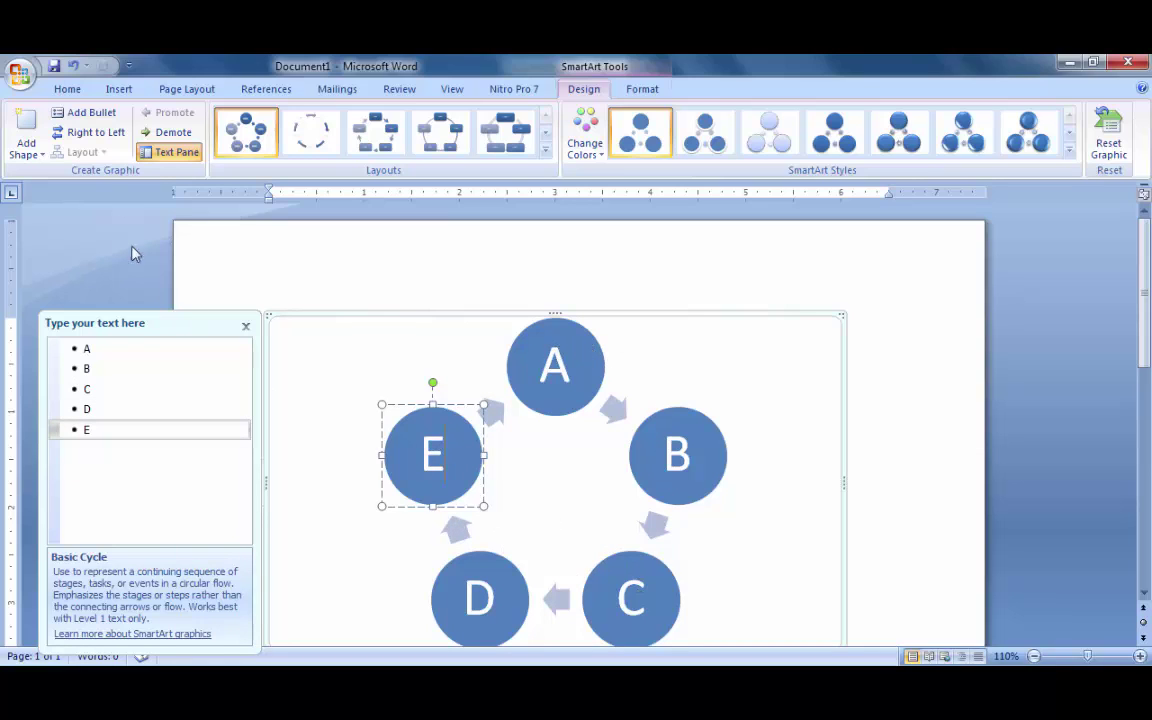
# - Add a sixth circle labelled F, keeping it a top-level shape after trying Demote and Promote
pyautogui.click(24, 125)
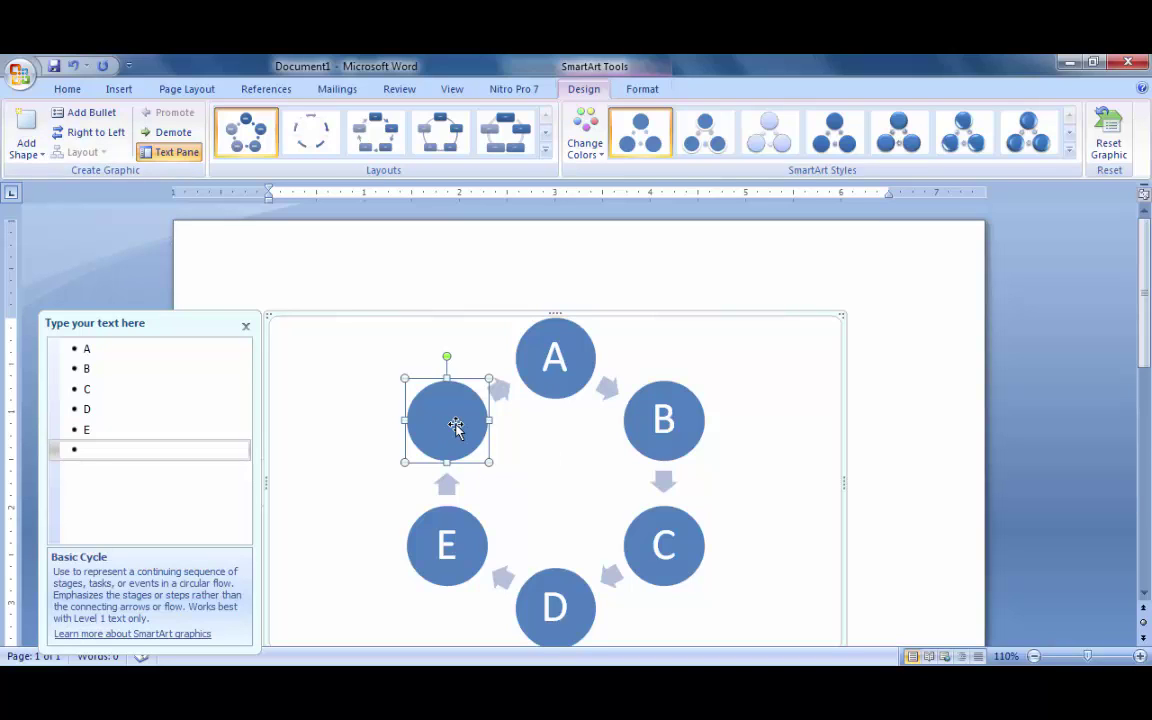
pyautogui.write('F')
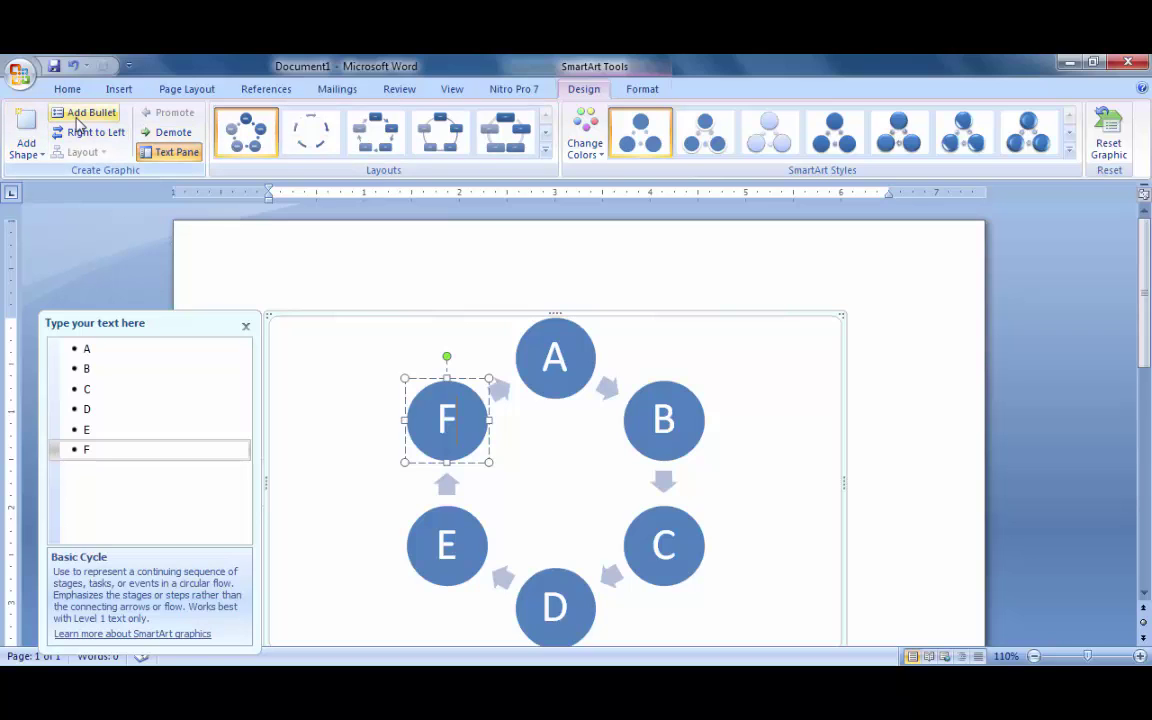
pyautogui.click(166, 133)
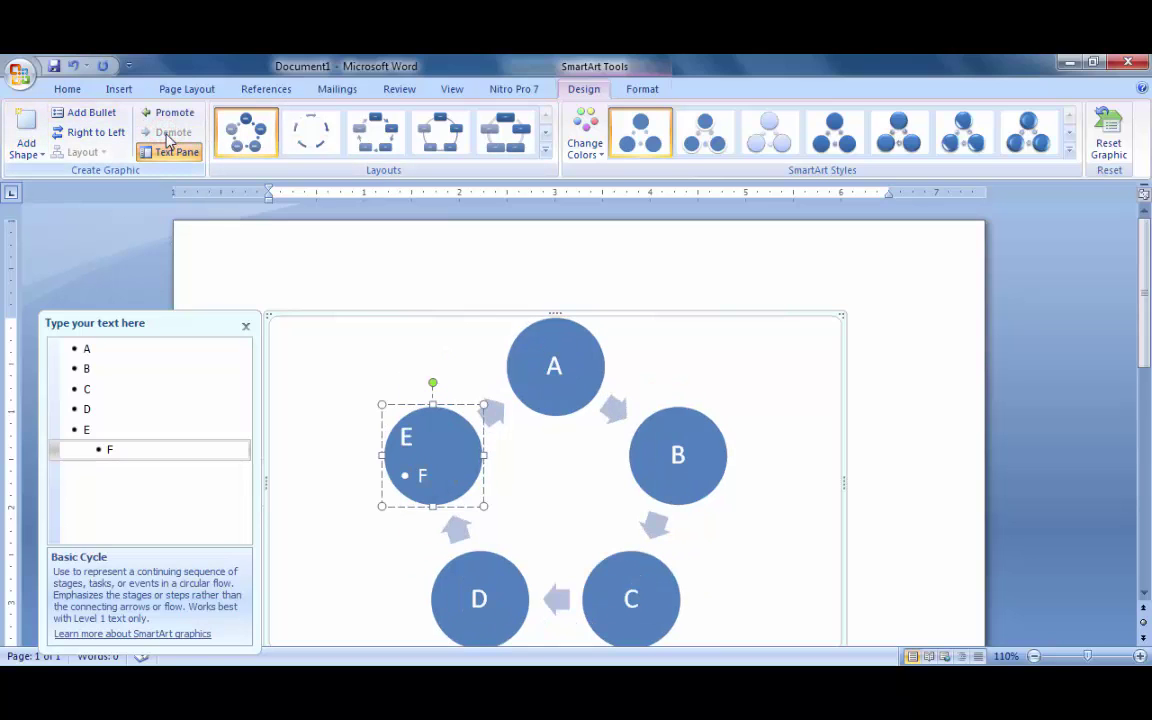
pyautogui.click(172, 112)
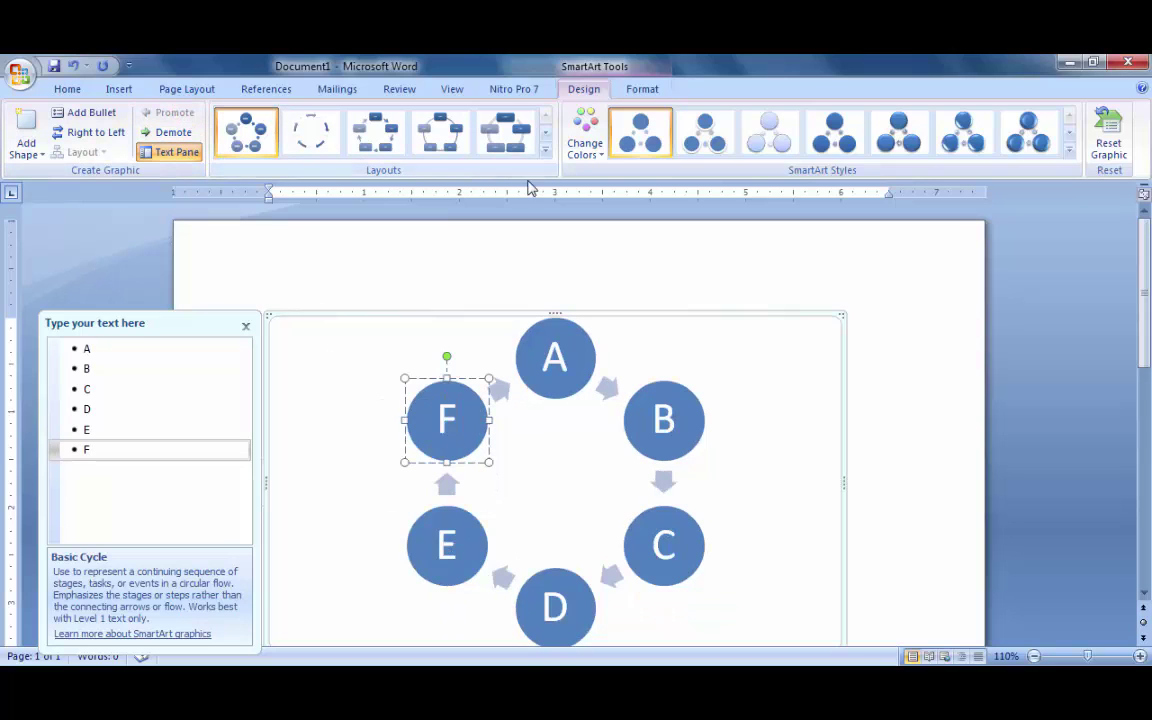
# - Keep the Basic Cycle layout and apply Colorful Range - Accent Colors 5 to 6
pyautogui.click(547, 157)
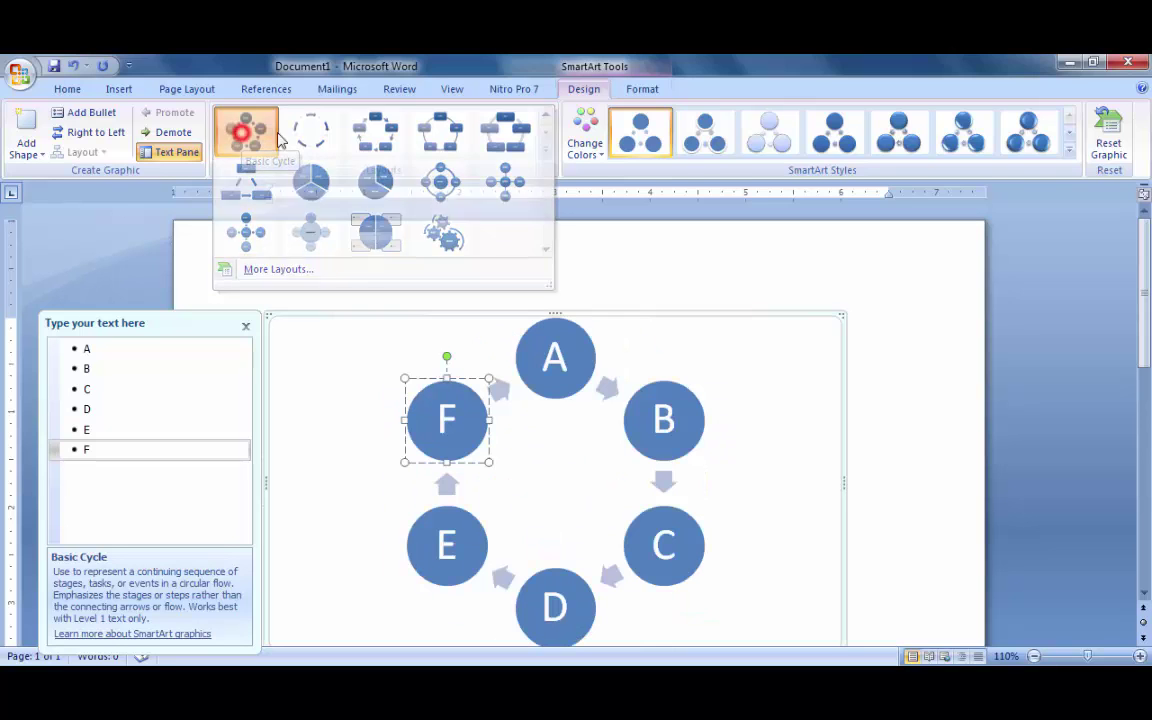
pyautogui.click(245, 138)
pyautogui.click(587, 150)
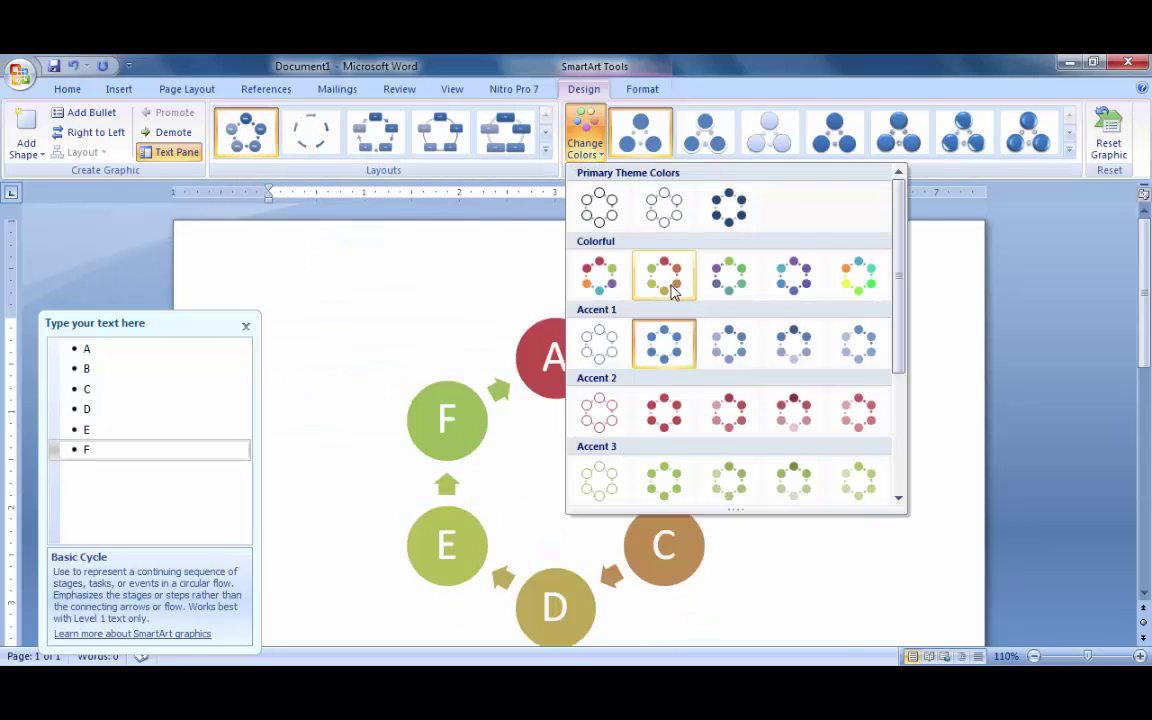
pyautogui.click(843, 289)
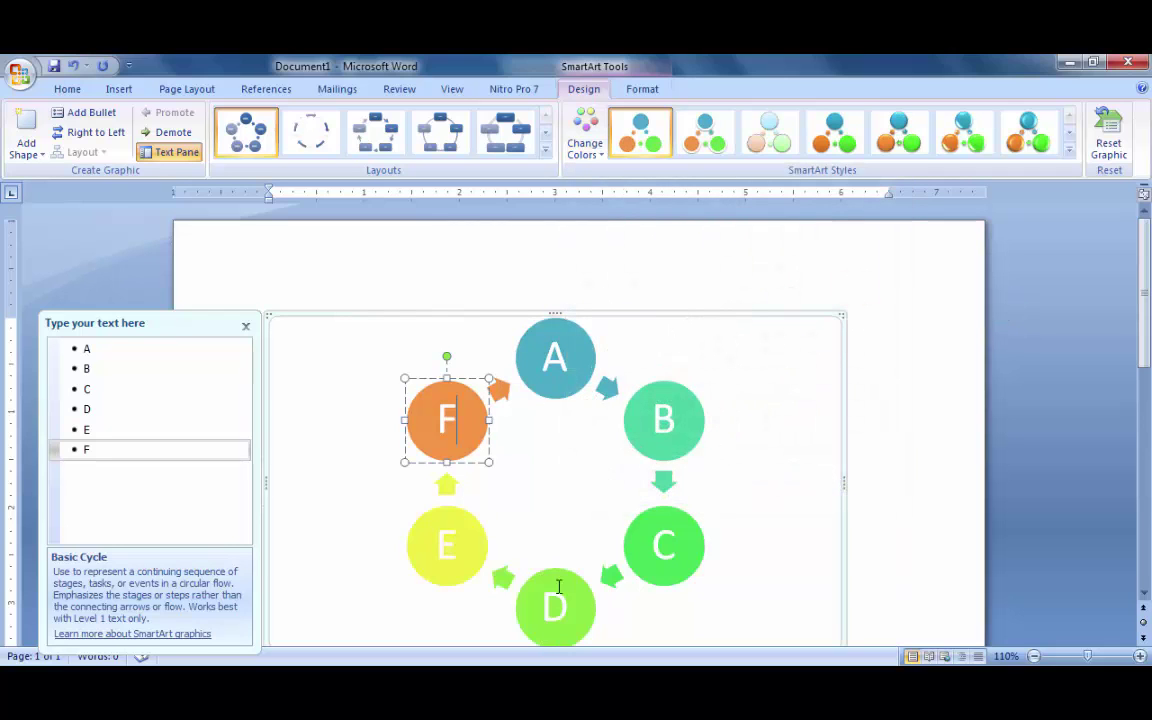
# - Close the SmartArt Text Pane and deselect the diagram
pyautogui.click(246, 329)
pyautogui.scroll(-3, 828, 489)
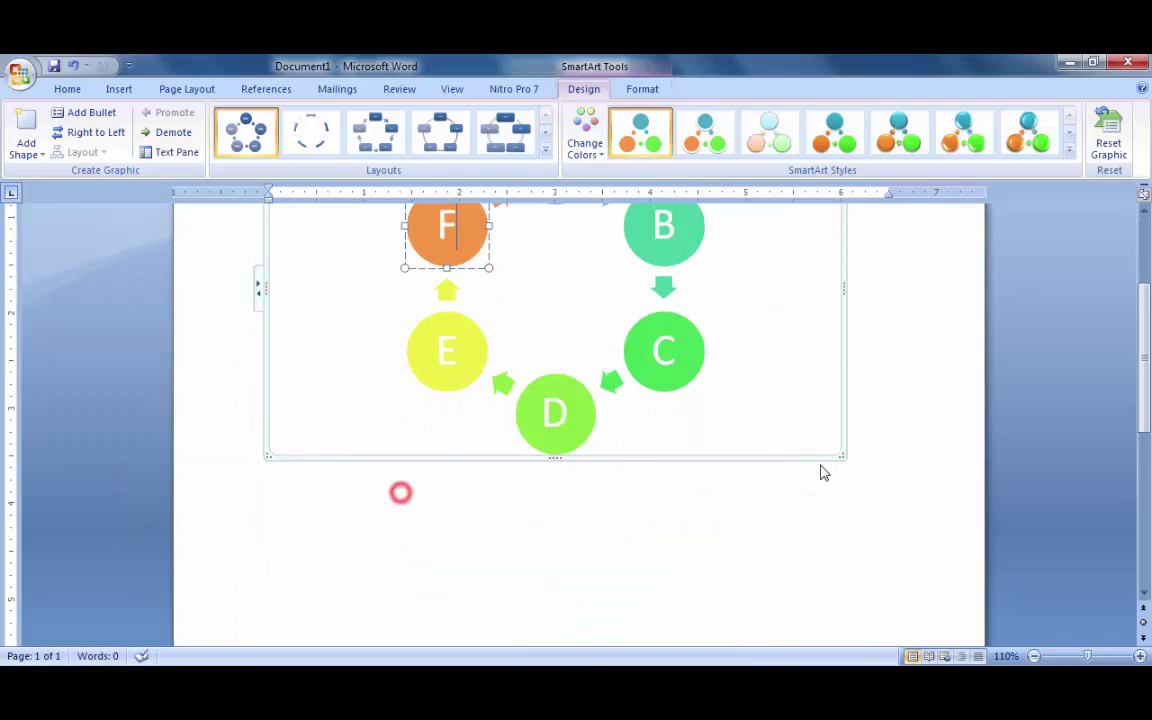
pyautogui.click(857, 438)
pyautogui.scroll(3, 870, 432)
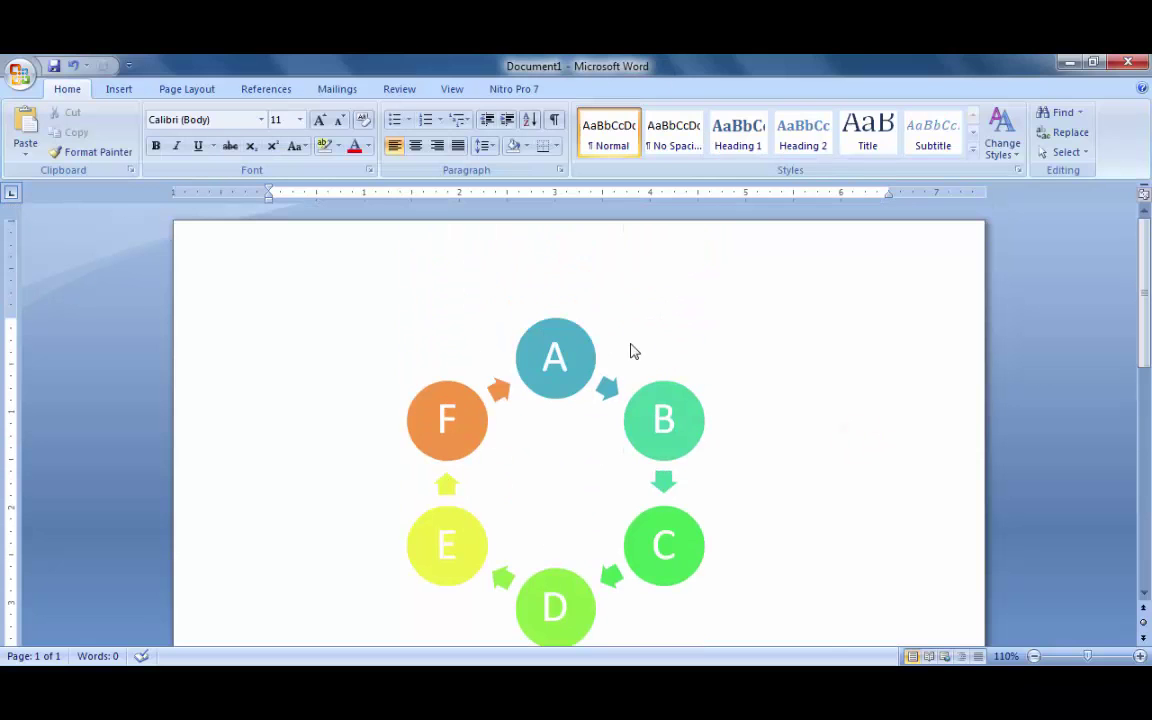
# - Shrink the diagram frame by dragging its right and top-right handles inward, then select circle A
pyautogui.click(671, 520)
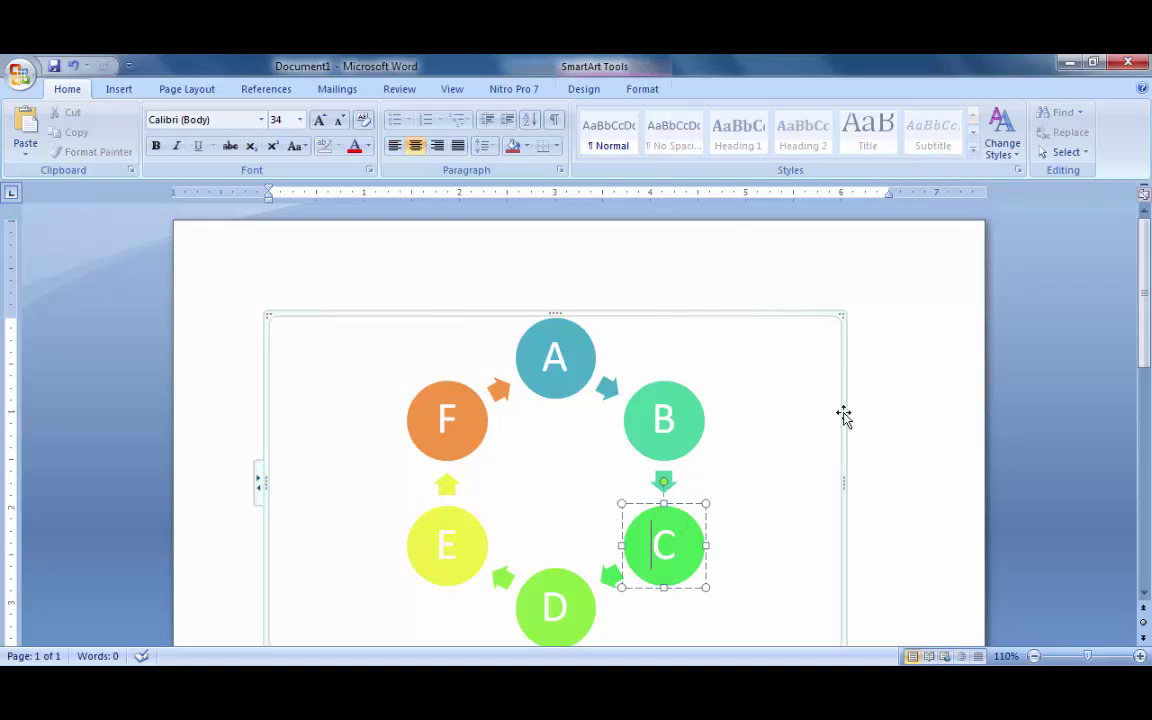
pyautogui.moveTo(843, 482); pyautogui.dragTo(722, 482)
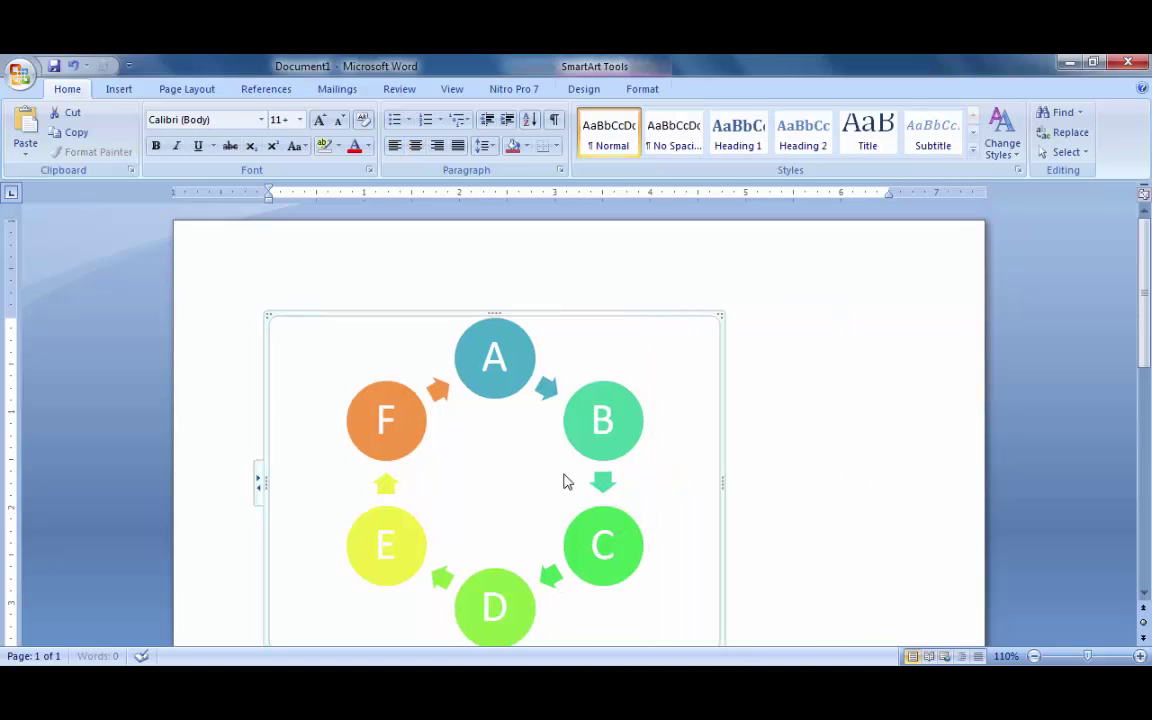
pyautogui.moveTo(719, 318); pyautogui.dragTo(548, 411)
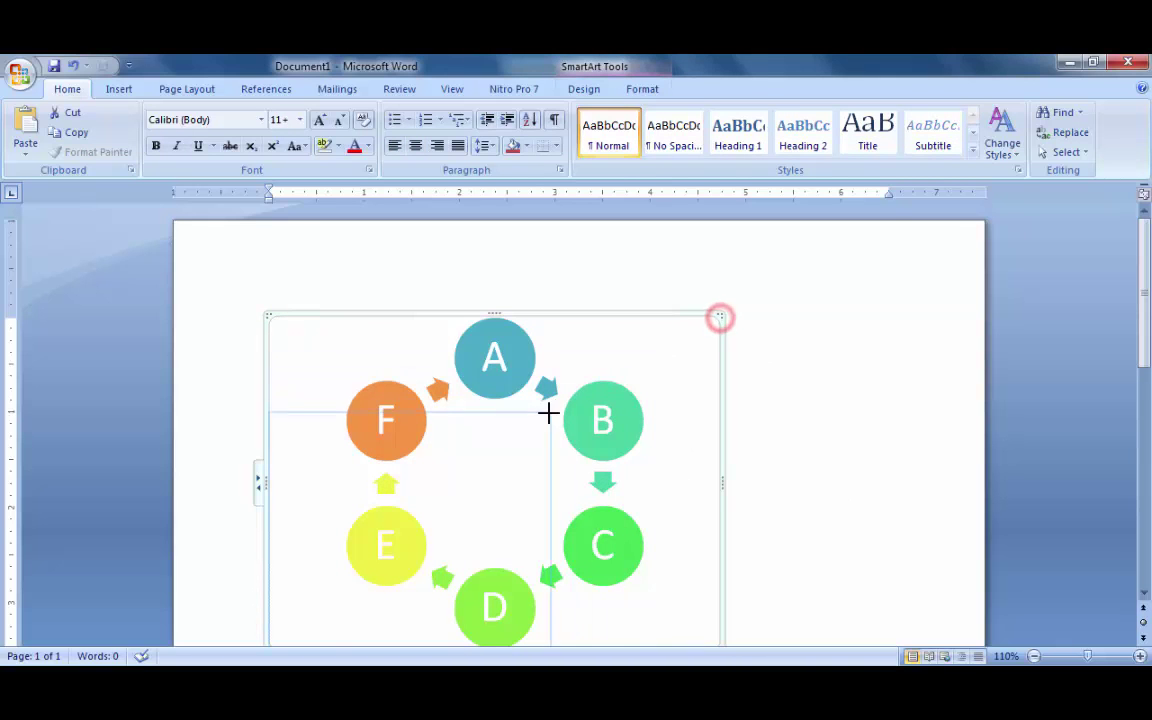
pyautogui.click(719, 461)
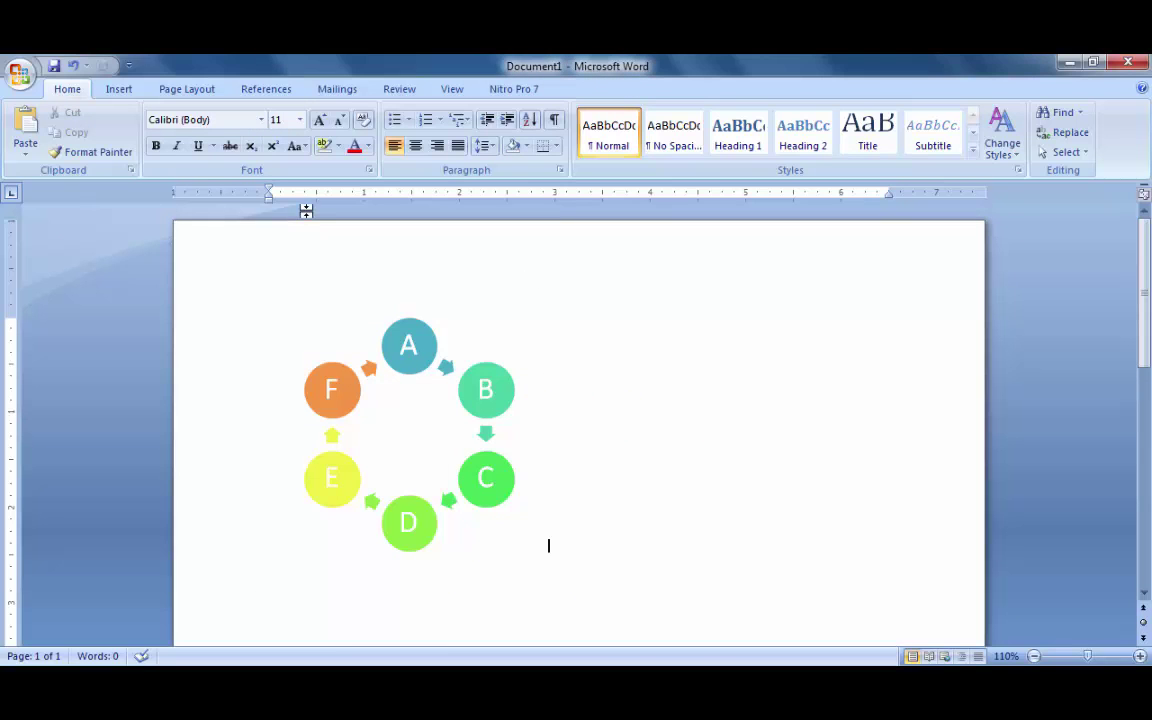
pyautogui.click(395, 366)
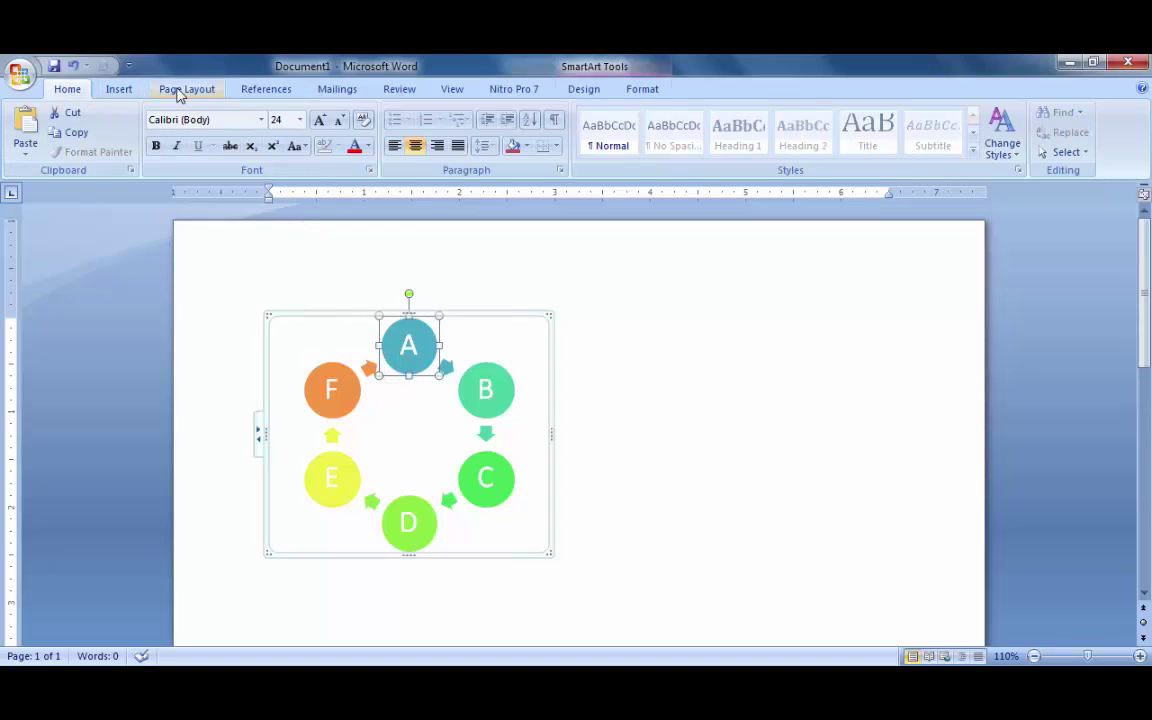
pyautogui.click(643, 90)
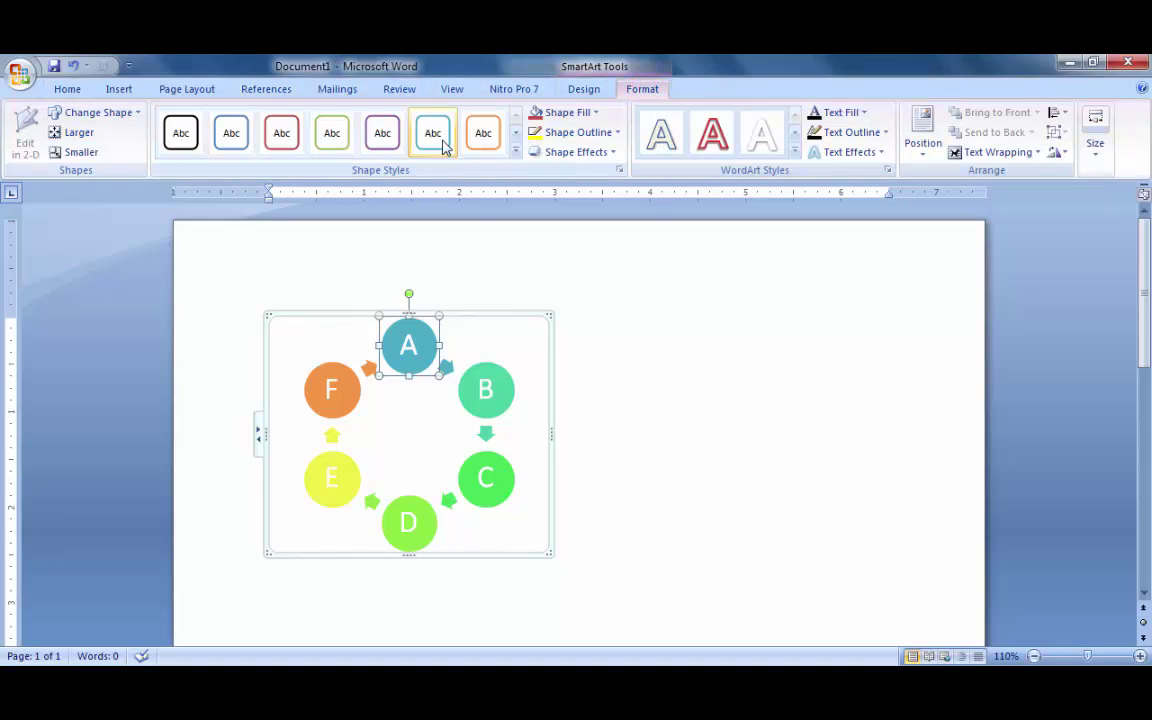
pyautogui.click(514, 155)
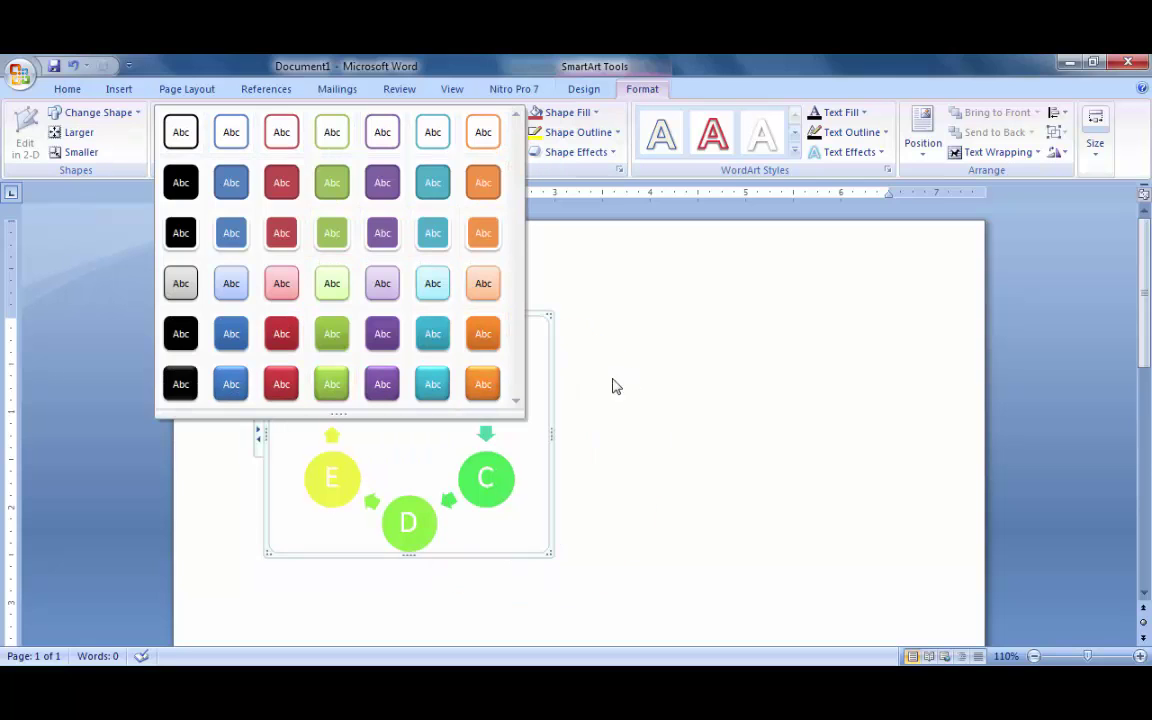
pyautogui.click(605, 318)
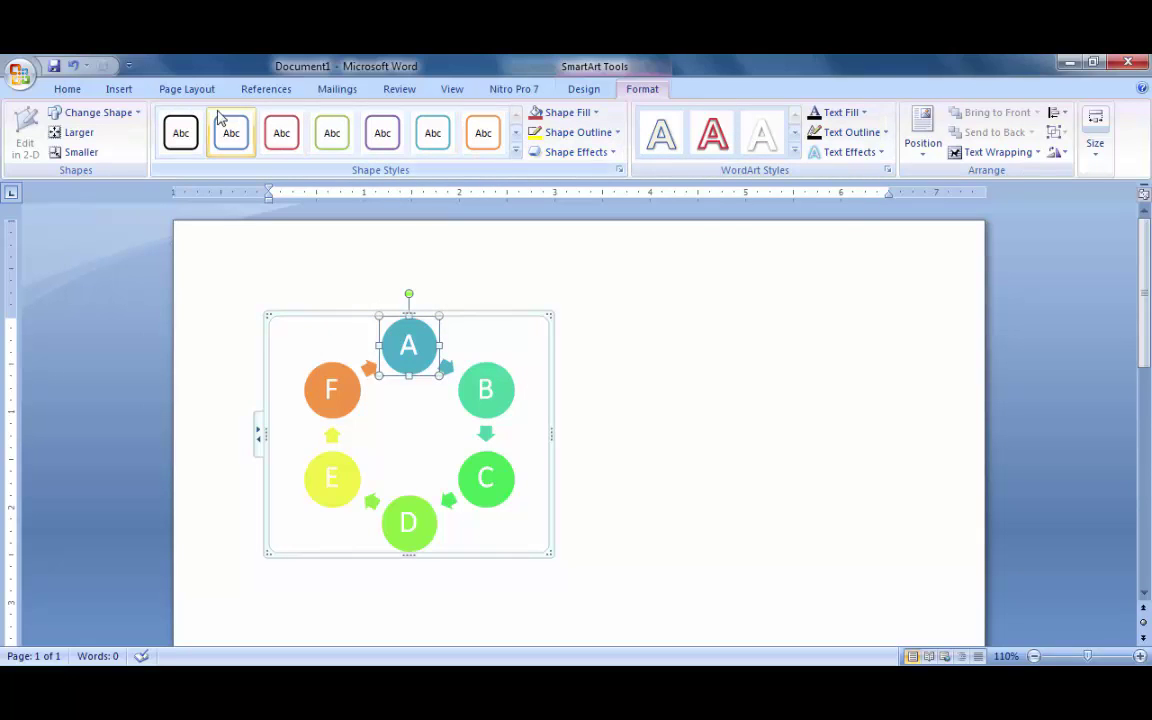
pyautogui.click(188, 91)
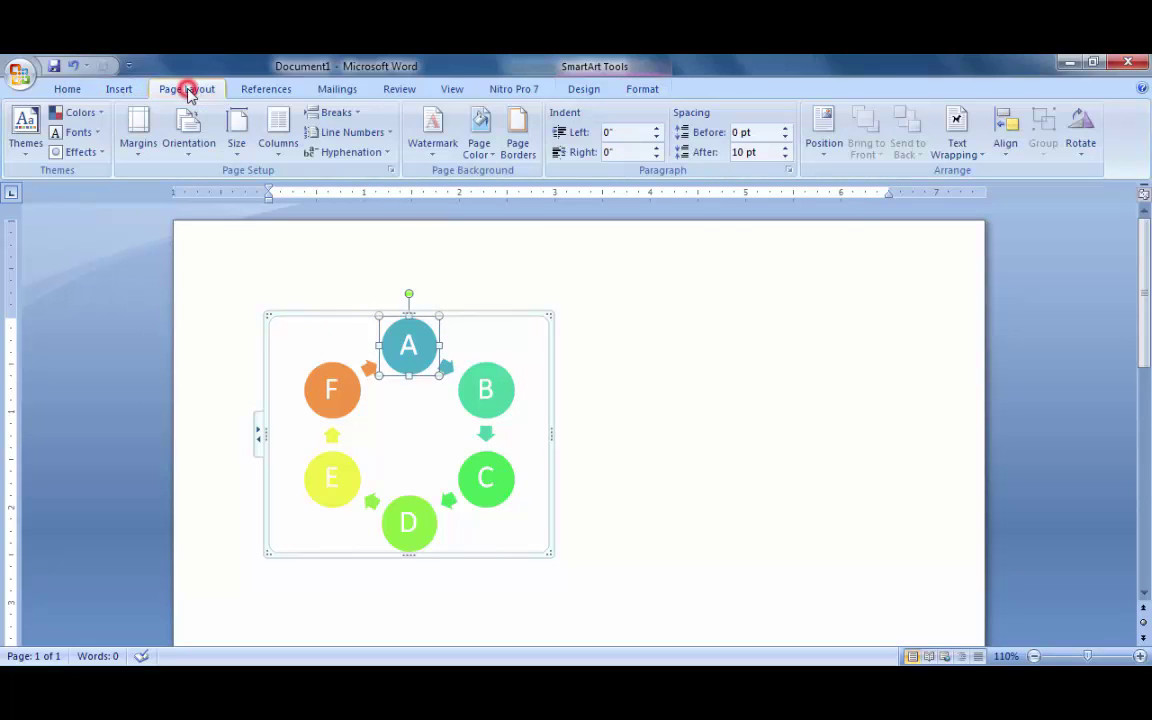
pyautogui.click(119, 89)
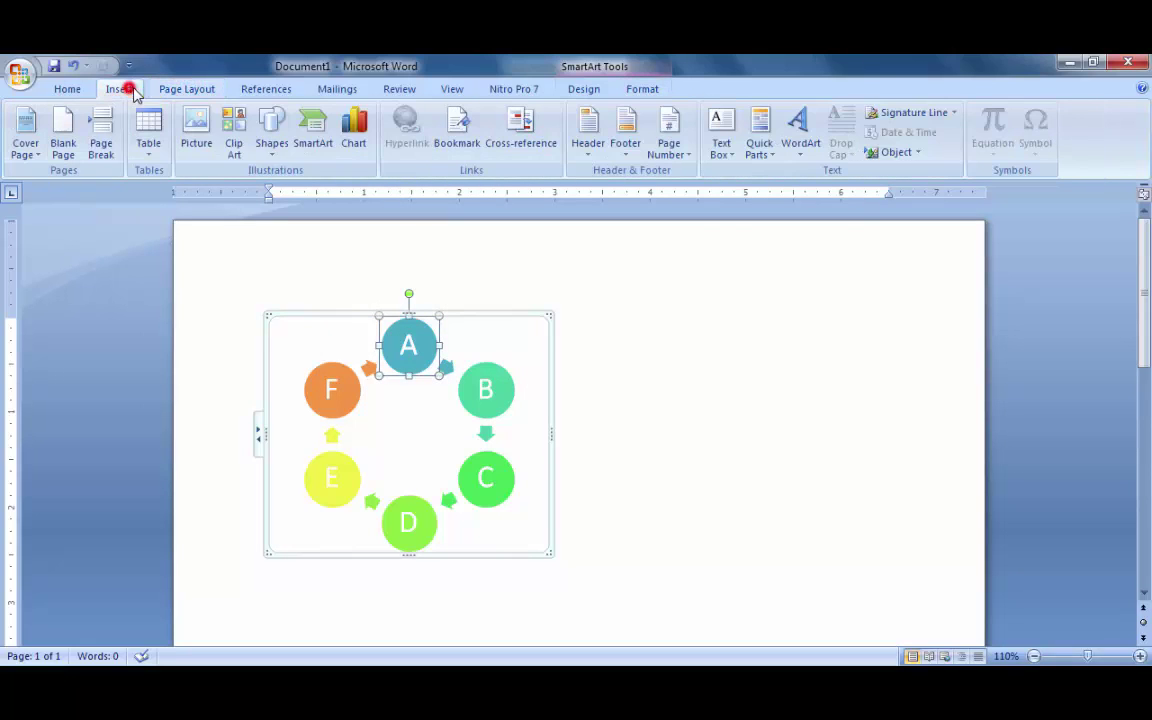
pyautogui.click(313, 138)
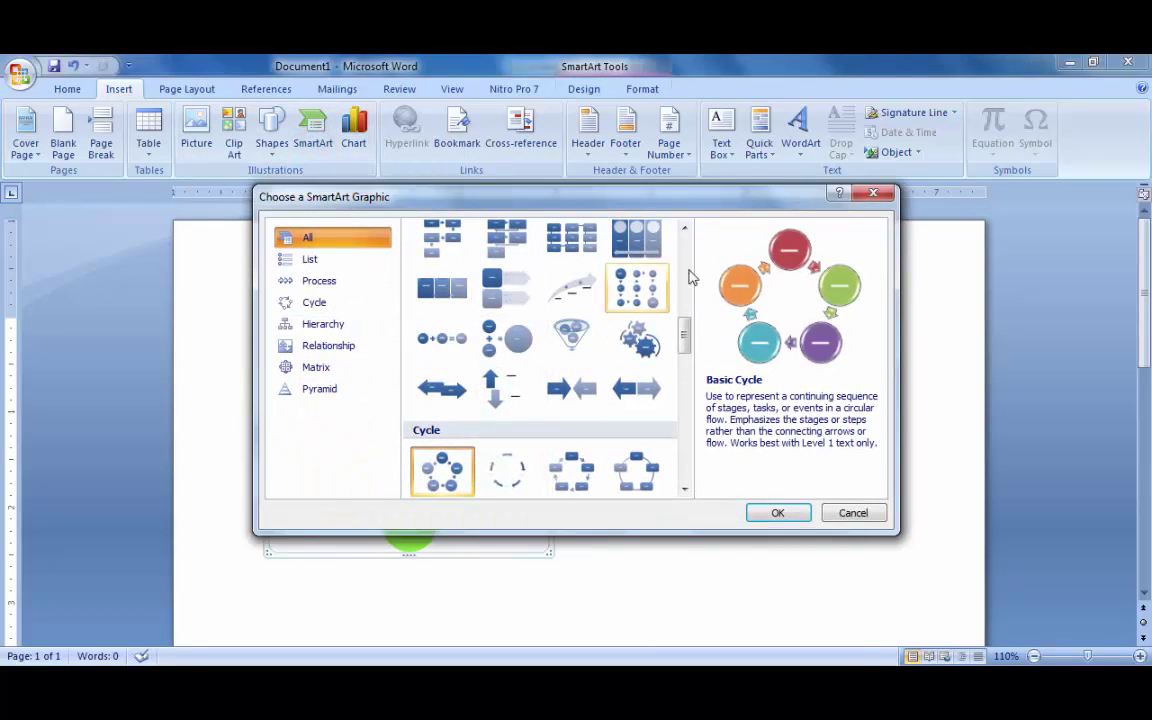
pyautogui.click(853, 513)
pyautogui.click(597, 92)
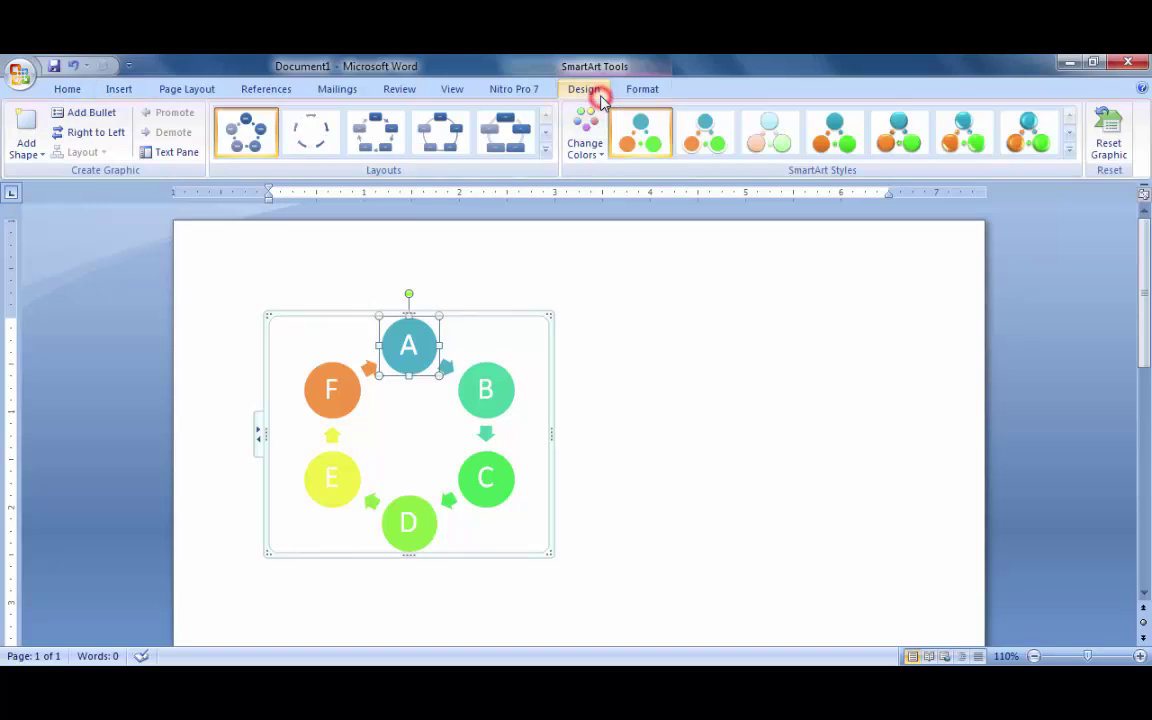
# - Browse the SmartArt Styles gallery without choosing, then Reset Graphic to default blue circles
pyautogui.click(1069, 149)
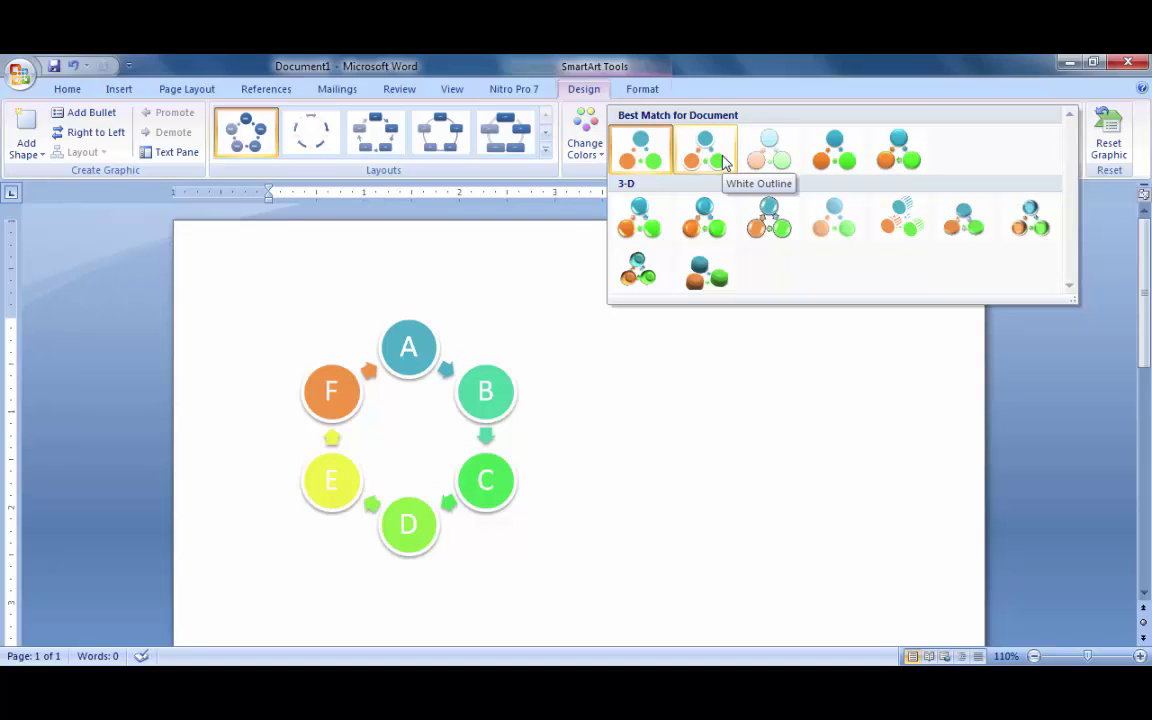
pyautogui.click(860, 432)
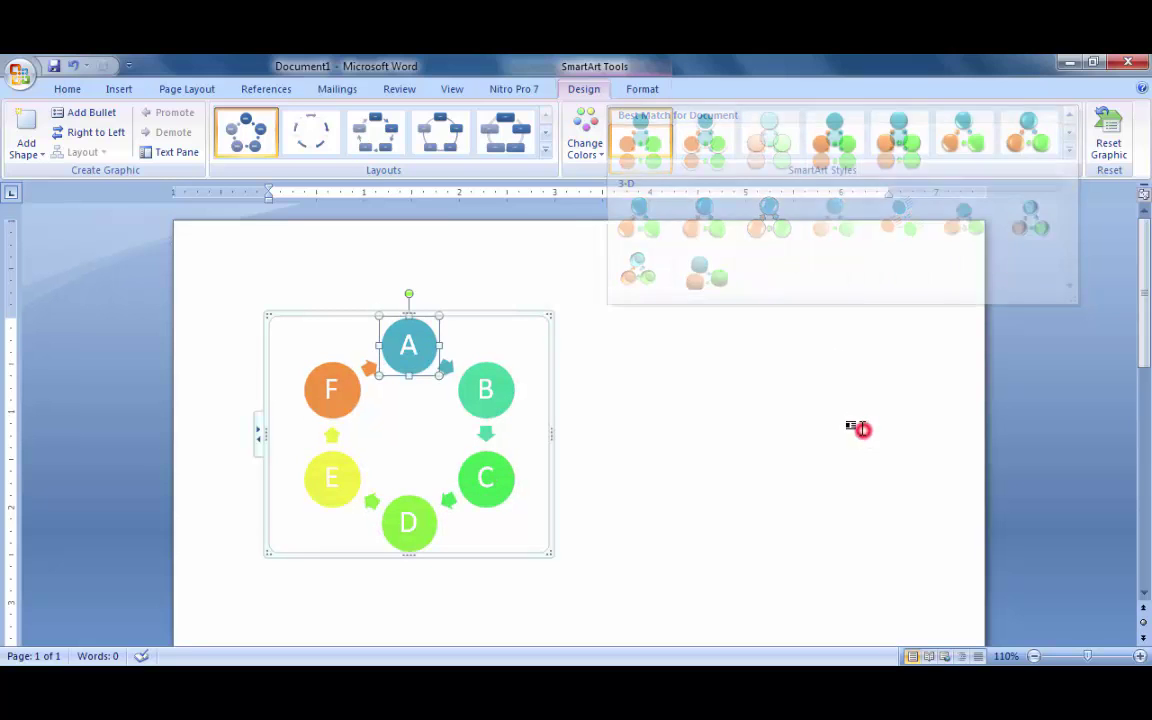
pyautogui.click(1110, 160)
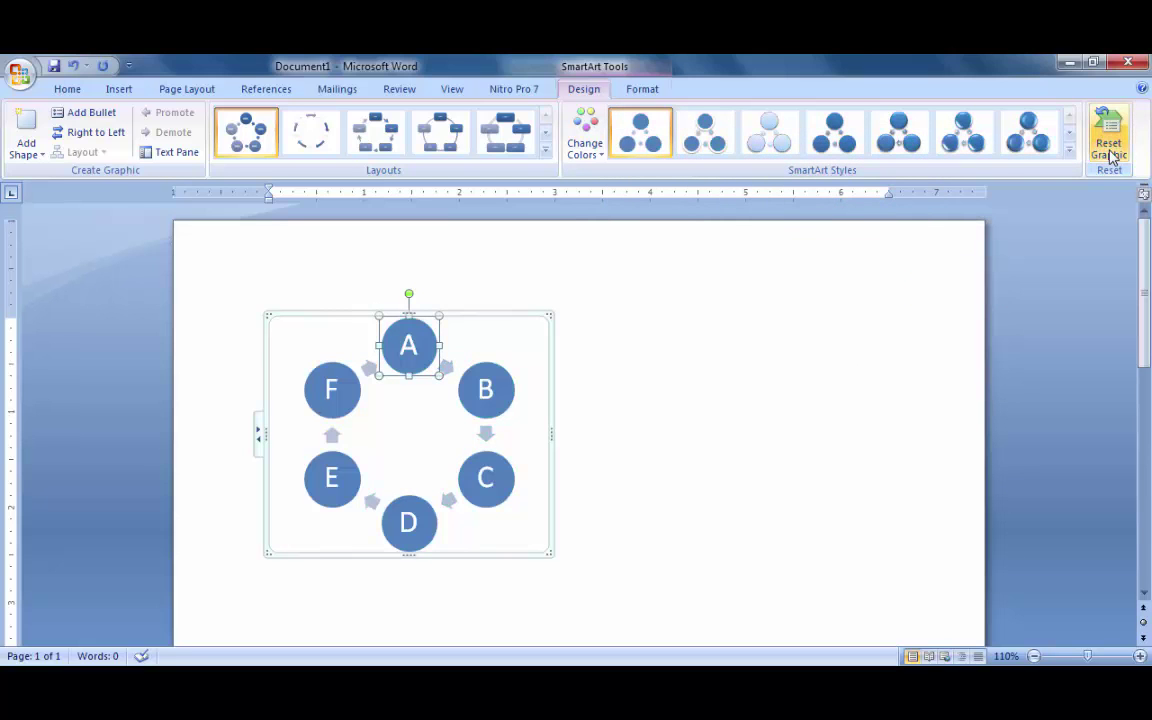
# - Apply the Accent 6 Colored Fill colours and the Inset SmartArt style for orange circles
pyautogui.click(590, 148)
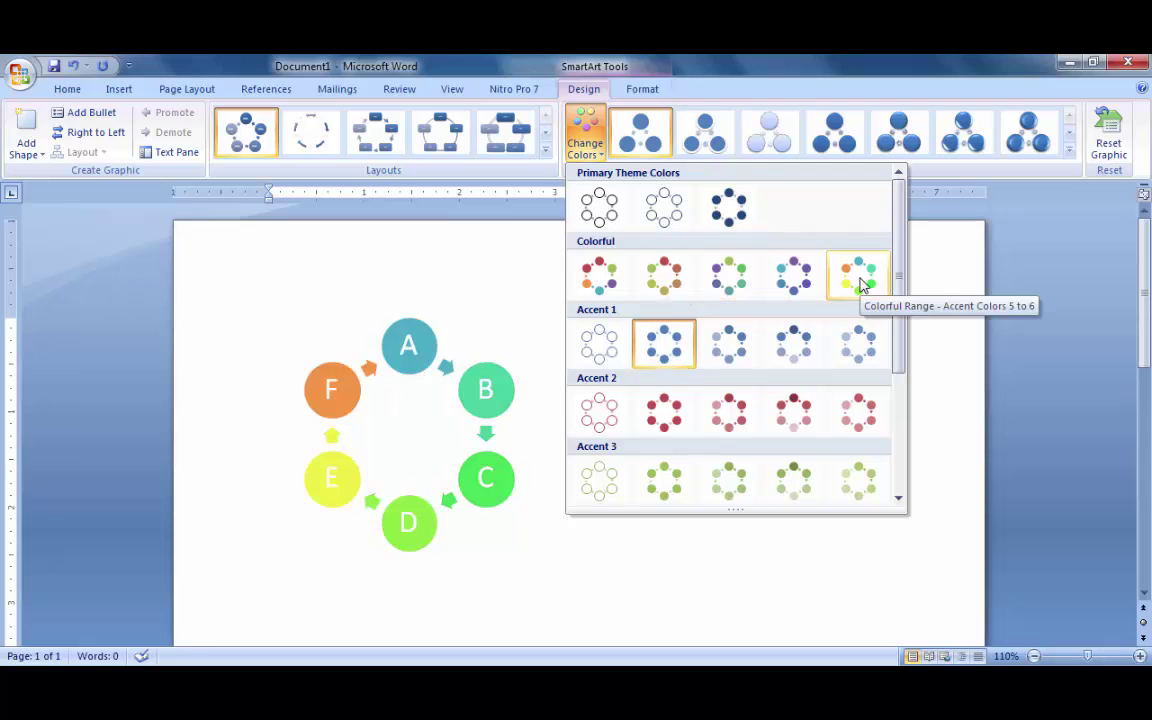
pyautogui.moveTo(895, 290); pyautogui.dragTo(884, 423)
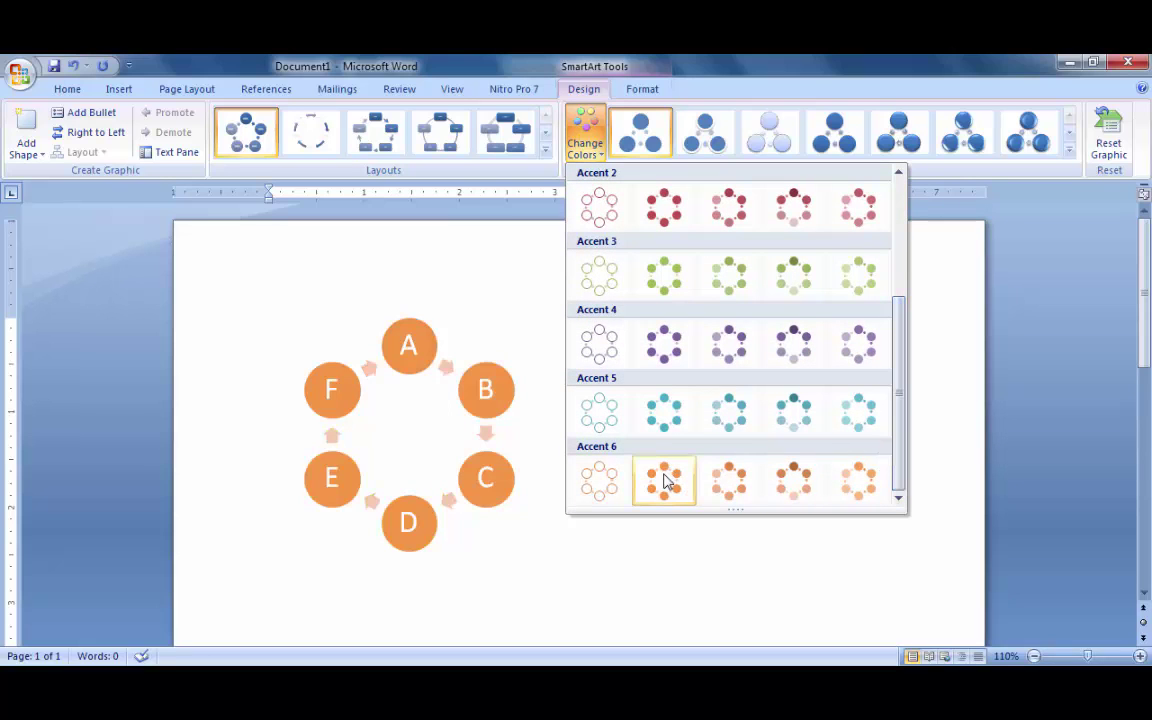
pyautogui.click(663, 476)
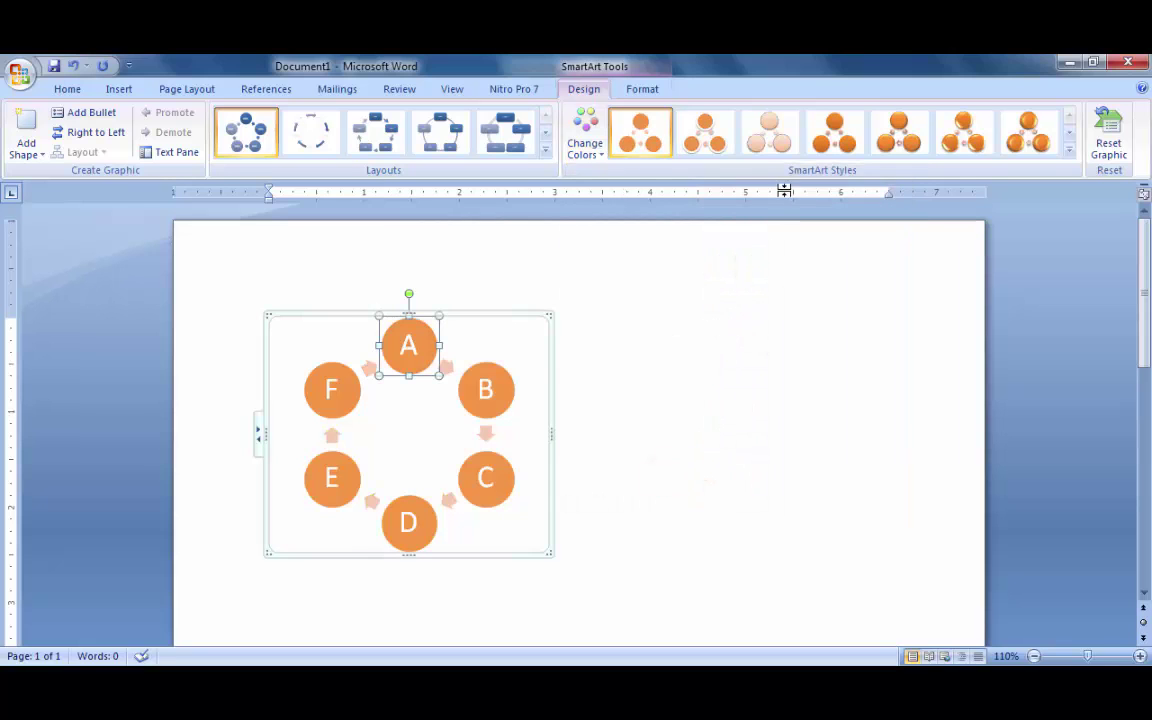
pyautogui.click(828, 135)
pyautogui.click(702, 339)
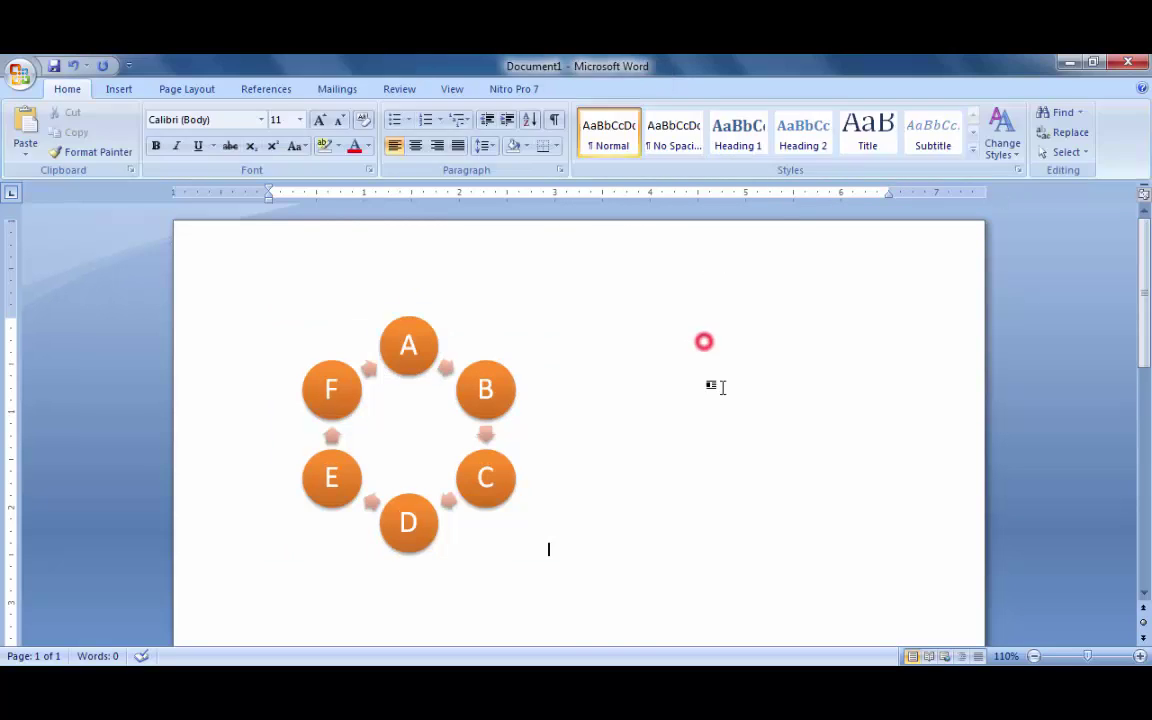
# - Insert a Column > Clustered Column chart below the cycle diagram
pyautogui.click(118, 89)
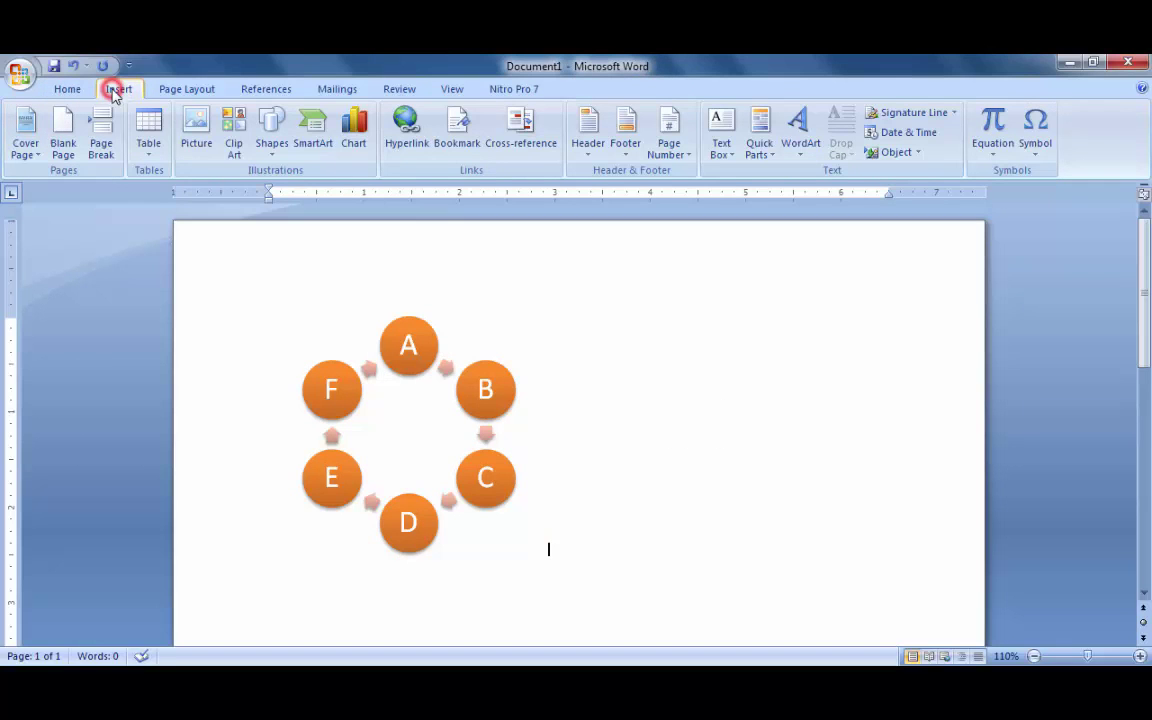
pyautogui.click(362, 150)
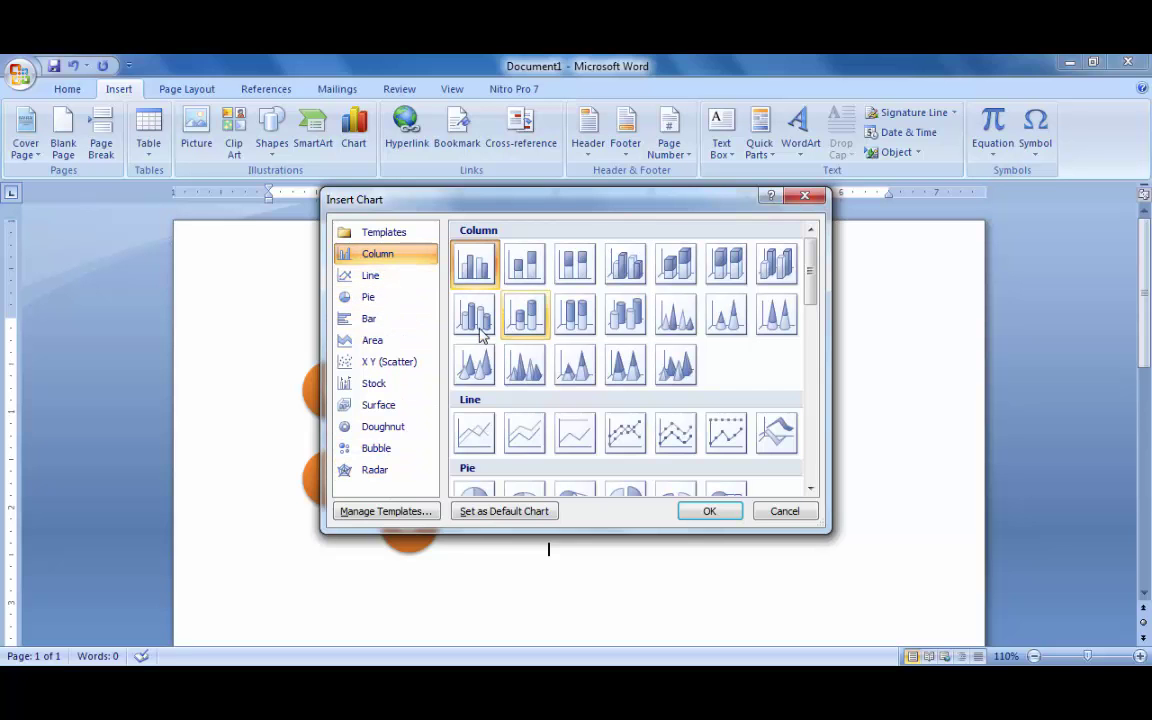
pyautogui.click(474, 266)
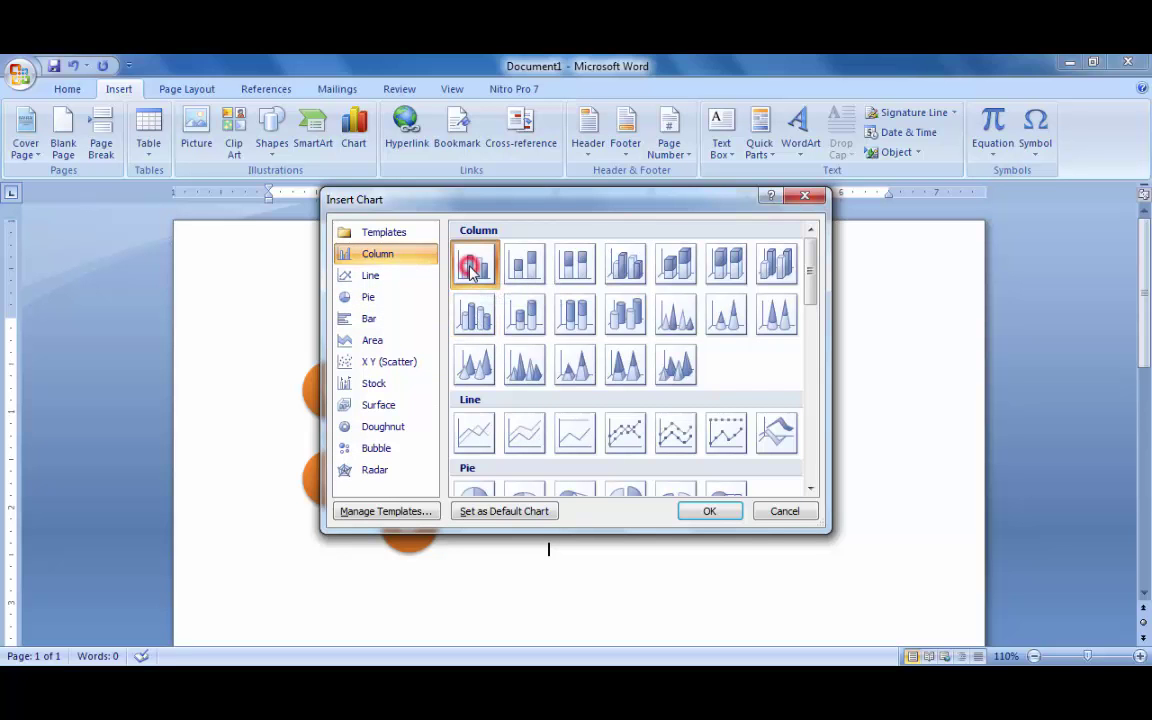
pyautogui.click(729, 512)
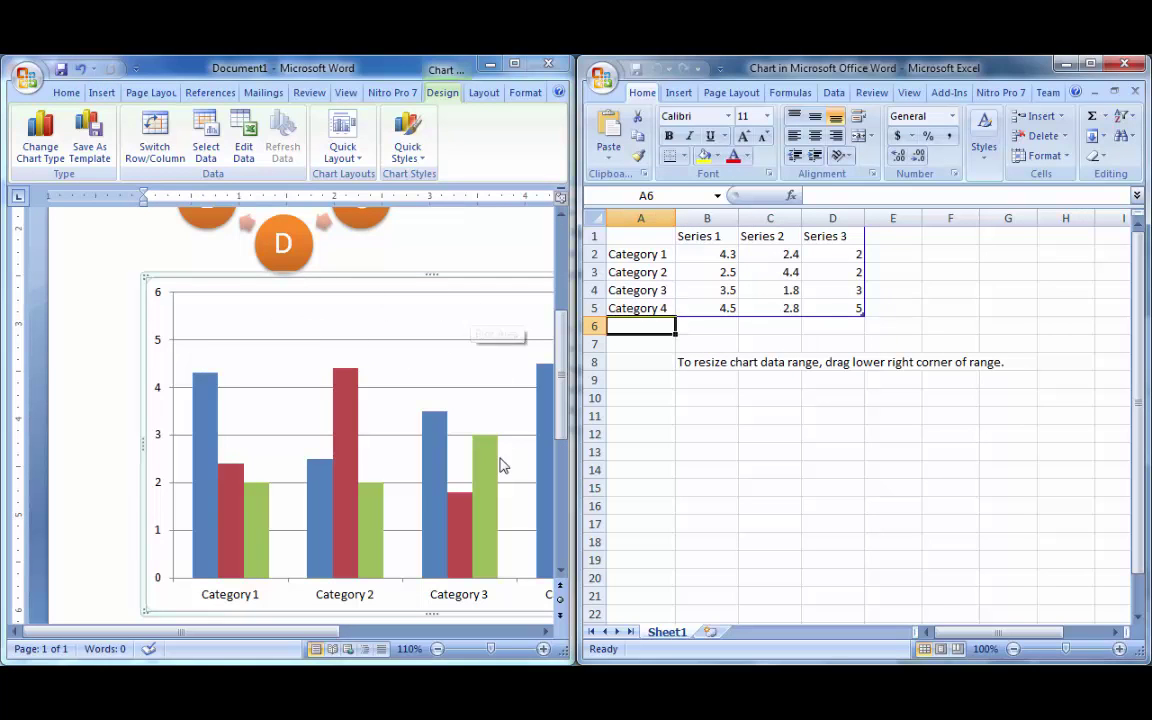
# - Replace the Category labels in A2:A5 with four student first names, then return to A1
pyautogui.click(640, 254)
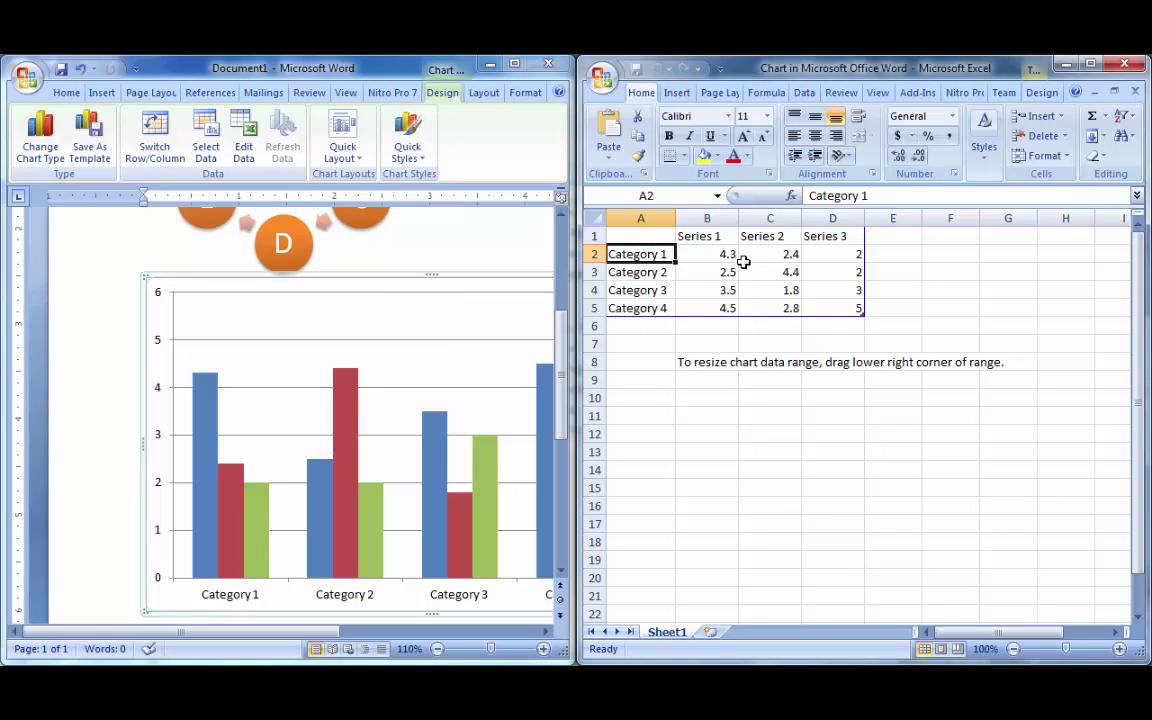
pyautogui.write('aMI')
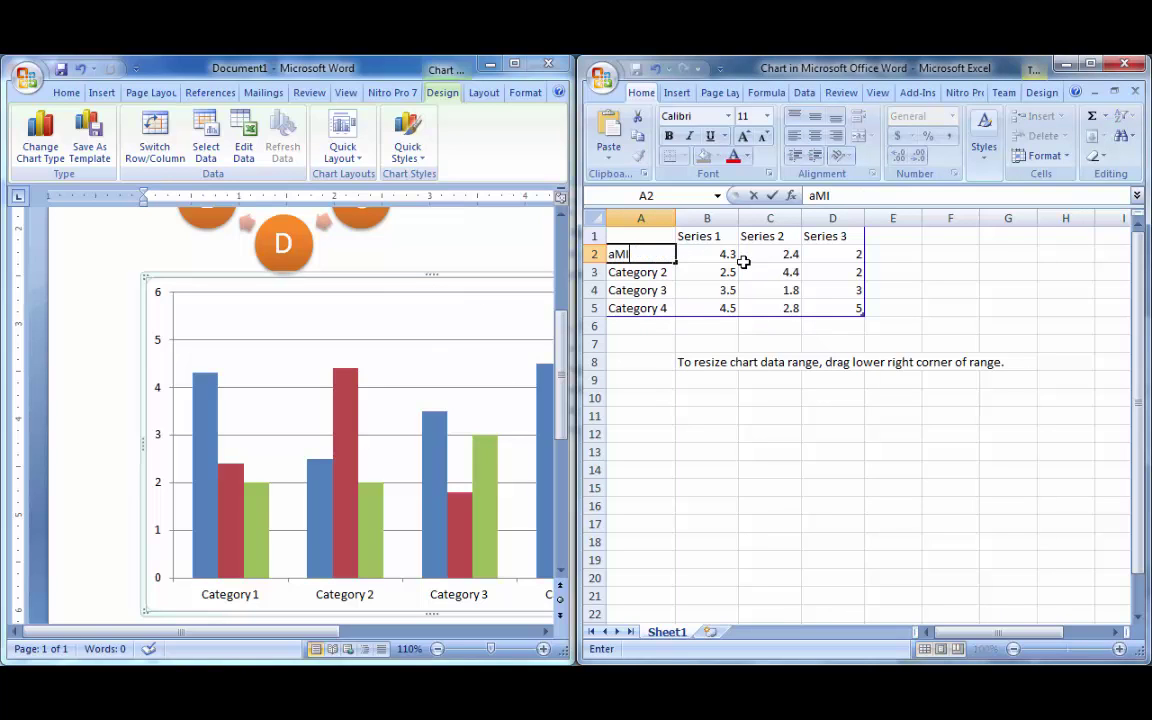
pyautogui.write('Amit')
pyautogui.press('Return')
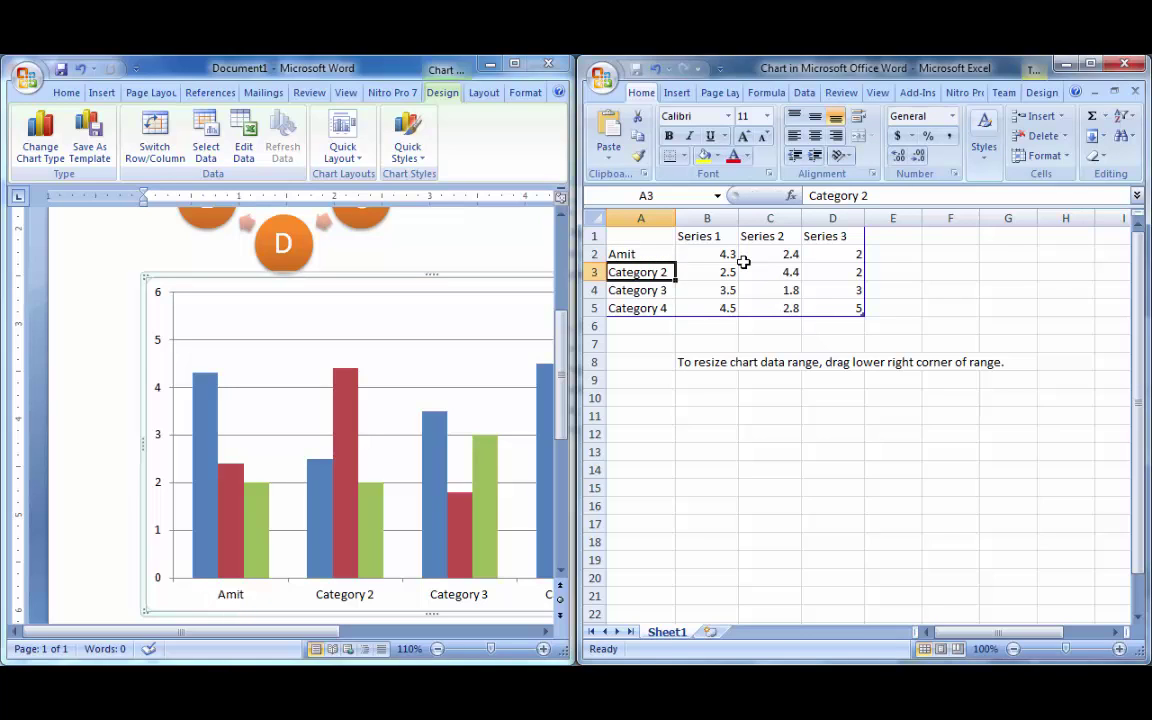
pyautogui.write('RAvi')
pyautogui.press('Return')
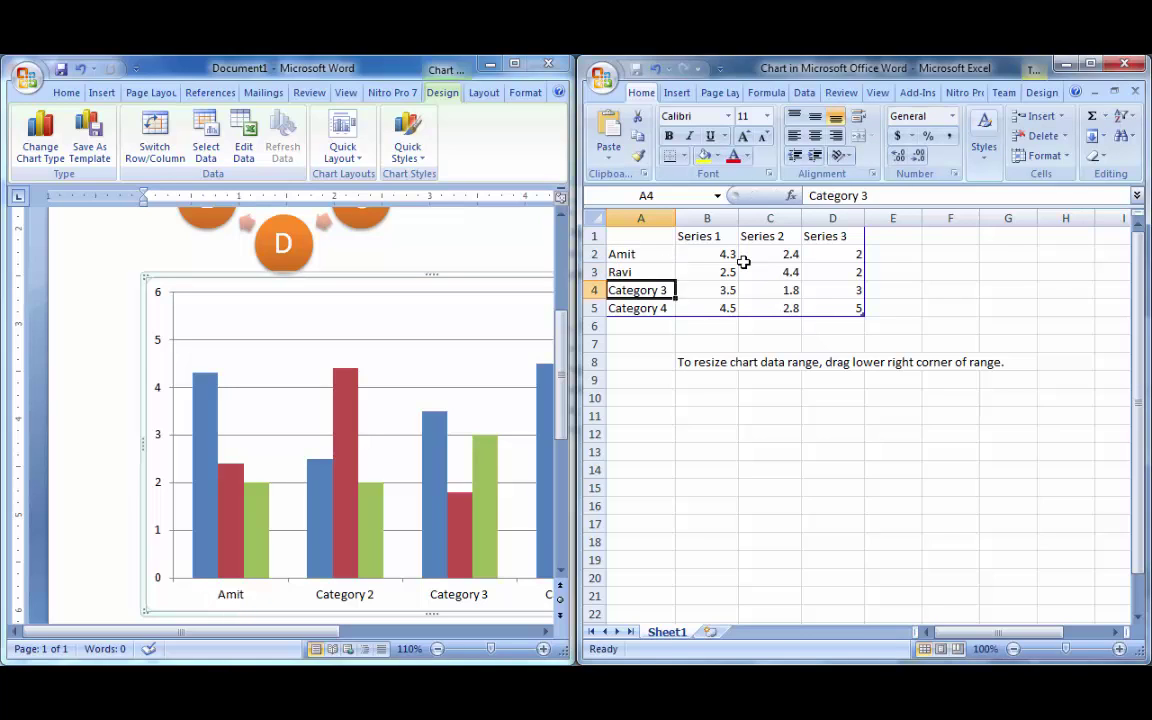
pyautogui.write('Mohit')
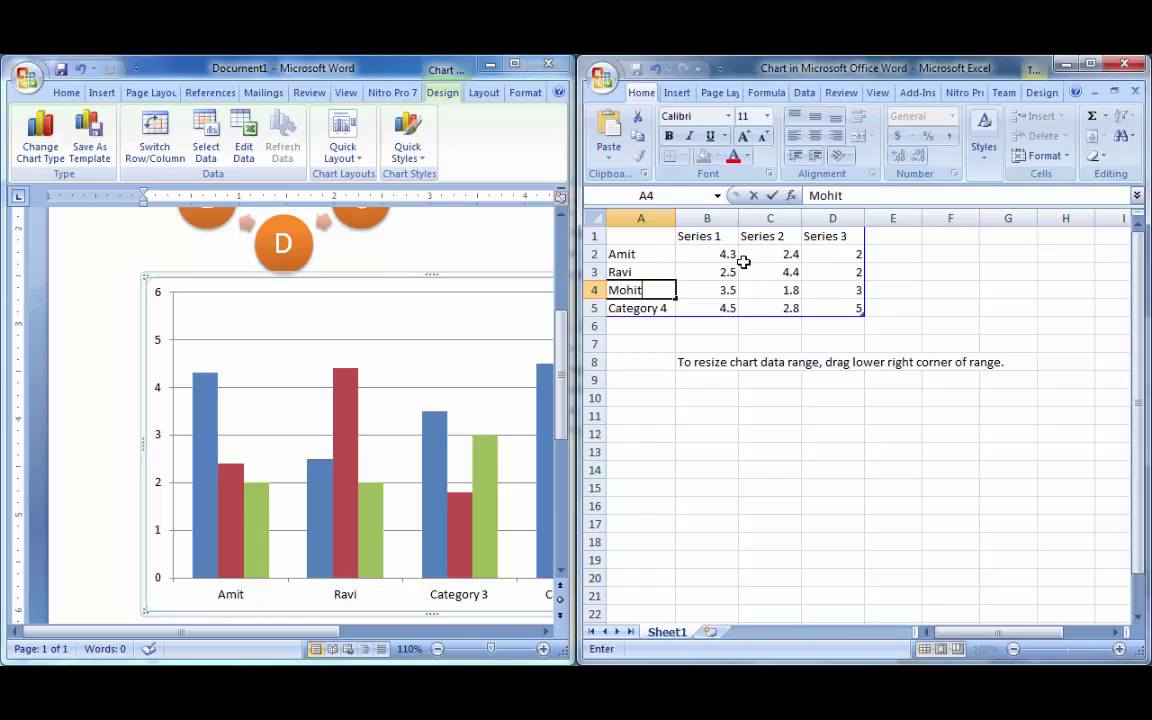
pyautogui.press('Return')
pyautogui.write('K')
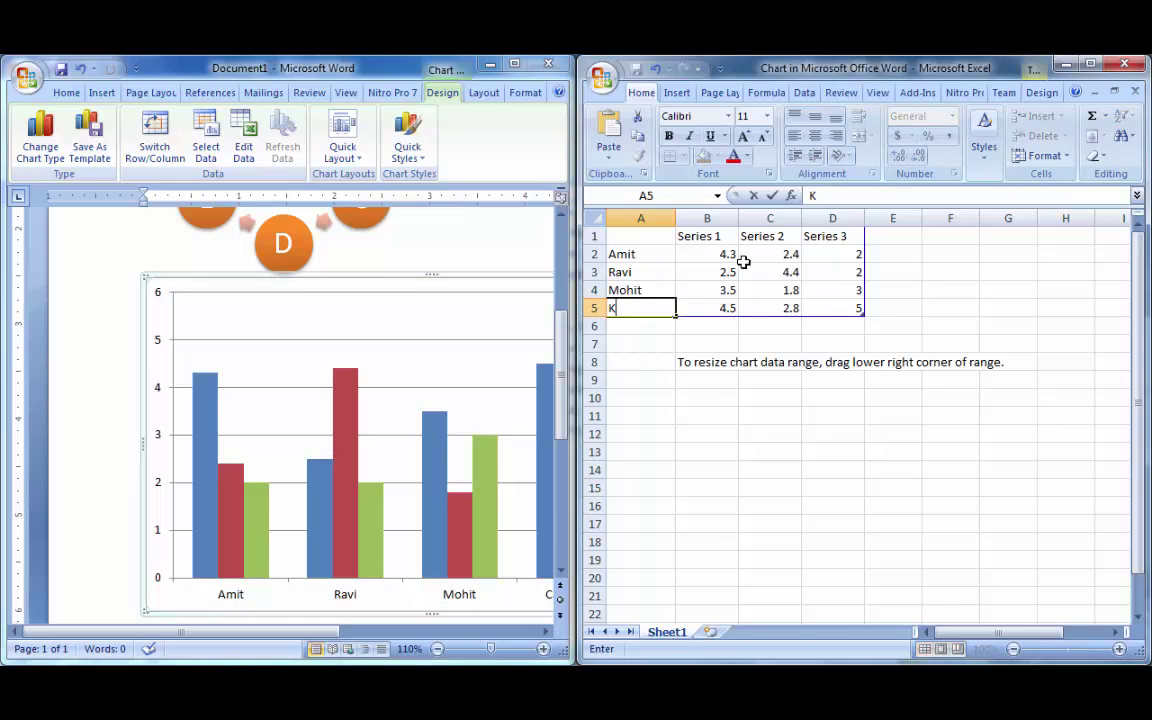
pyautogui.write('amla')
pyautogui.press('Return')
pyautogui.press('Up')
pyautogui.press('Up')
pyautogui.press('Right')
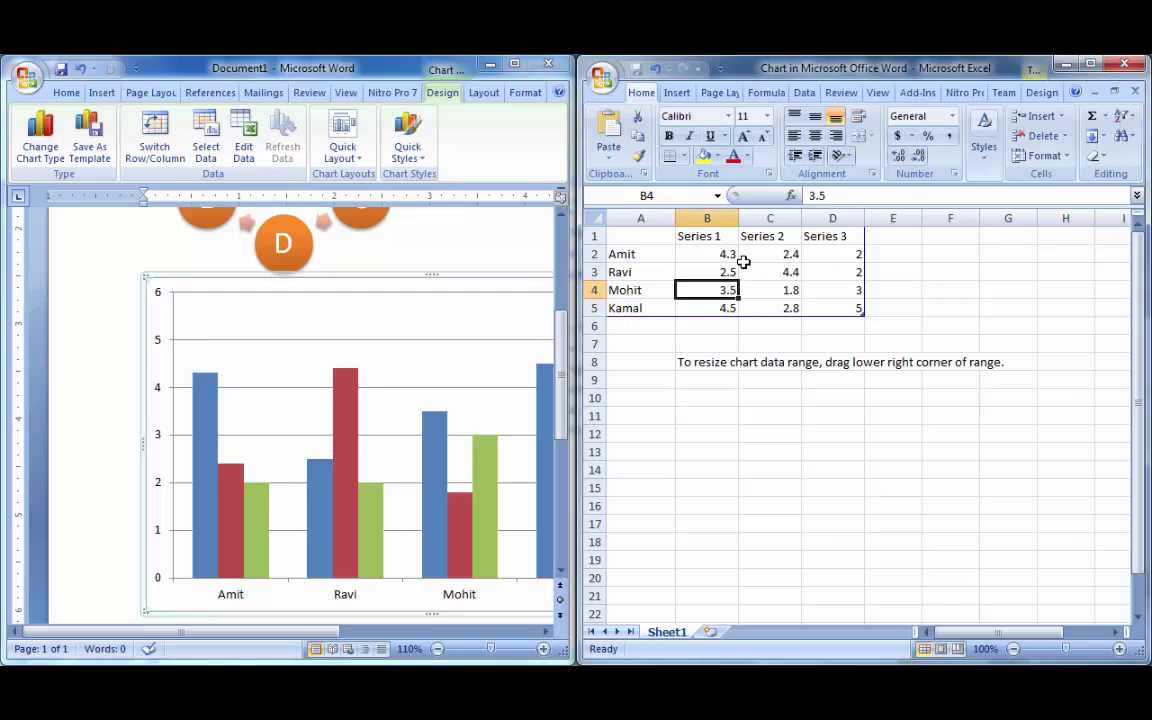
pyautogui.press('Left')
pyautogui.press('Up')
pyautogui.press('Up')
pyautogui.press('Up')
# - Enter the column headings Name, English, Hindi and Maths in A1:D1
pyautogui.write('Name')
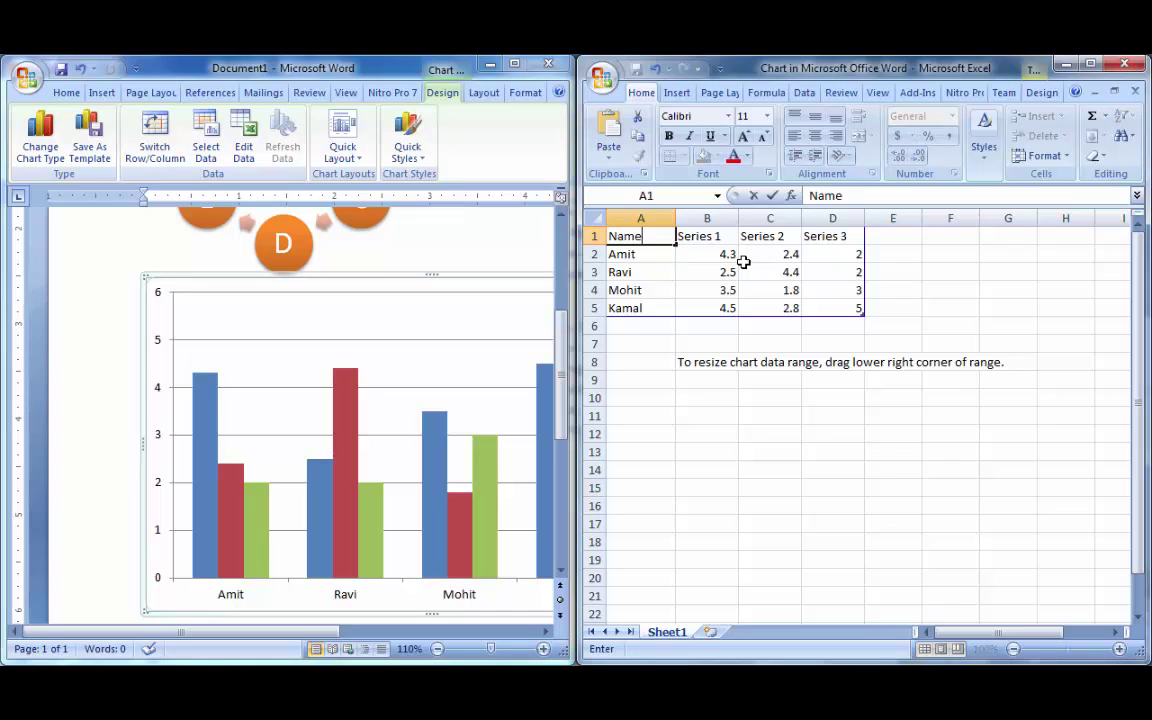
pyautogui.press('Tab')
pyautogui.write('E')
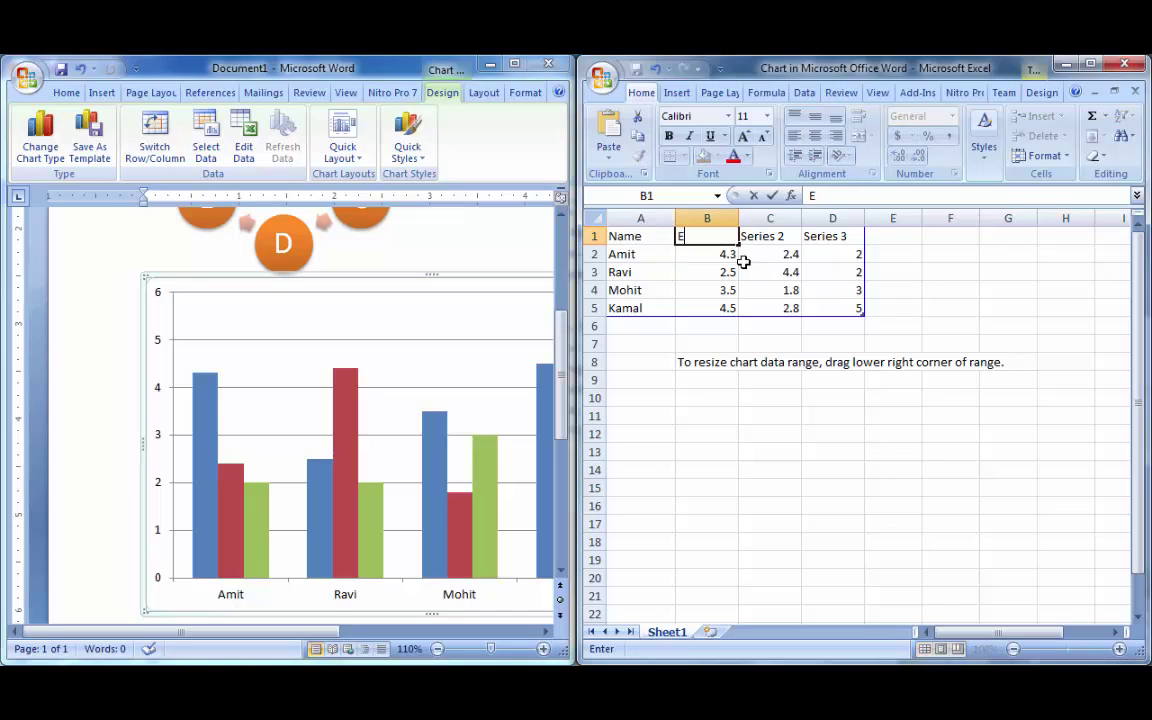
pyautogui.press('Tab')
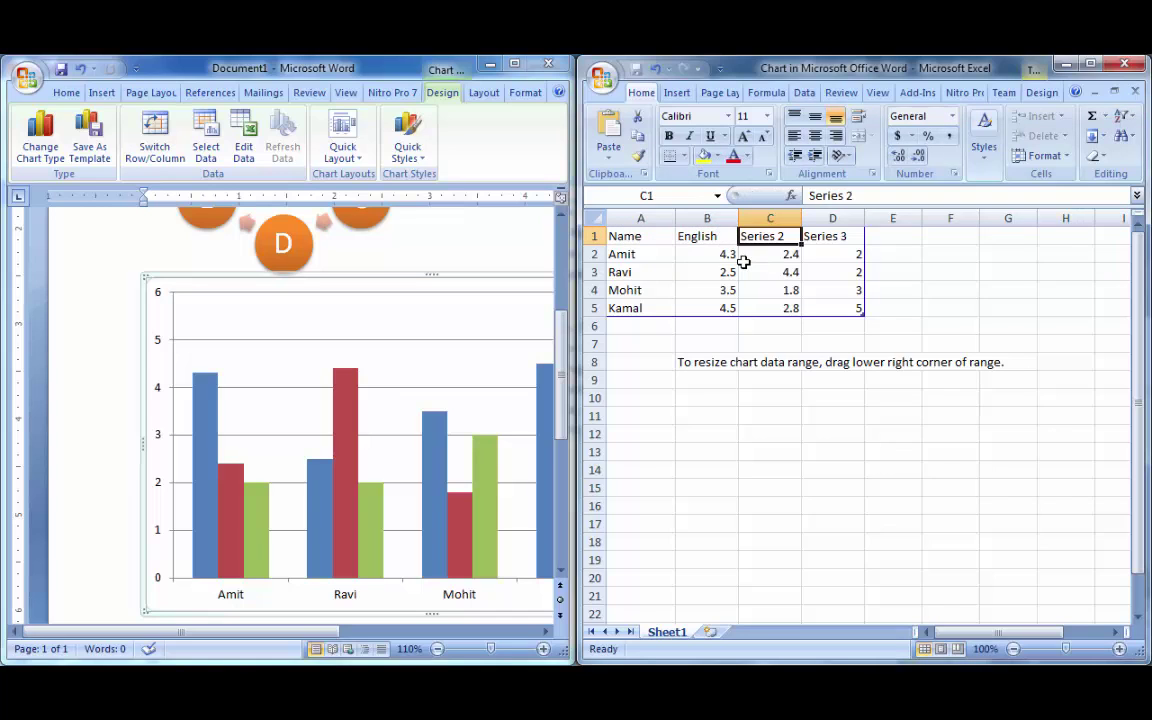
pyautogui.write('Hindi')
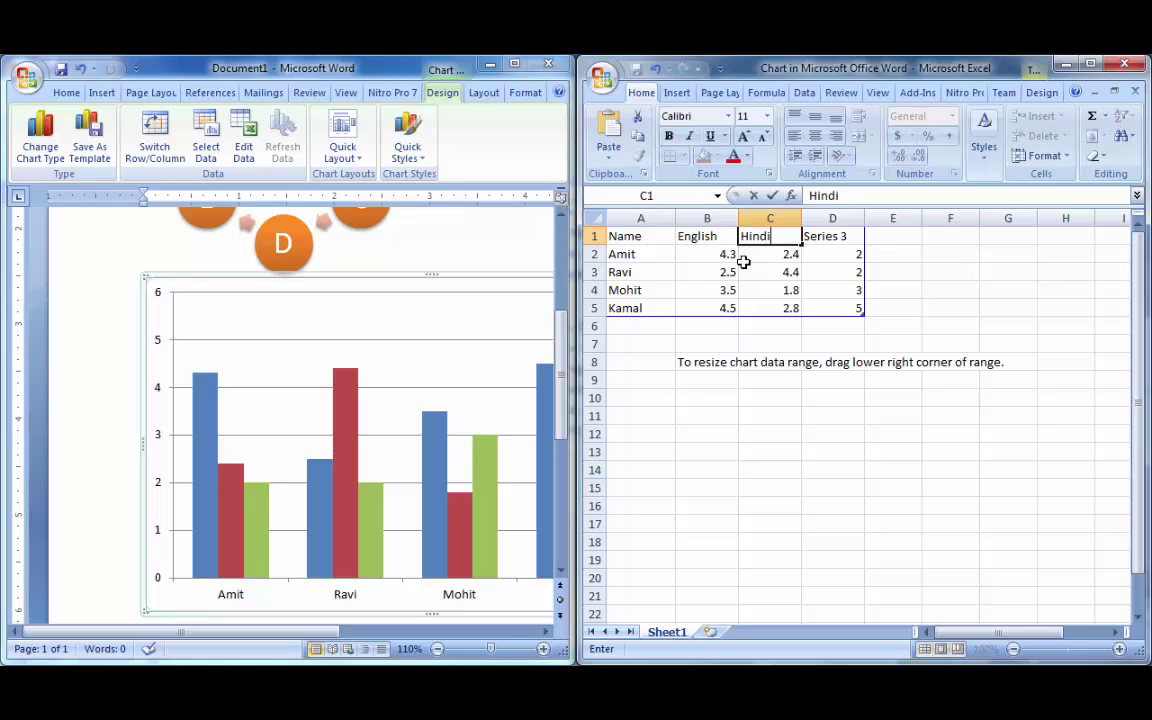
pyautogui.press('Tab')
pyautogui.write('Mat')
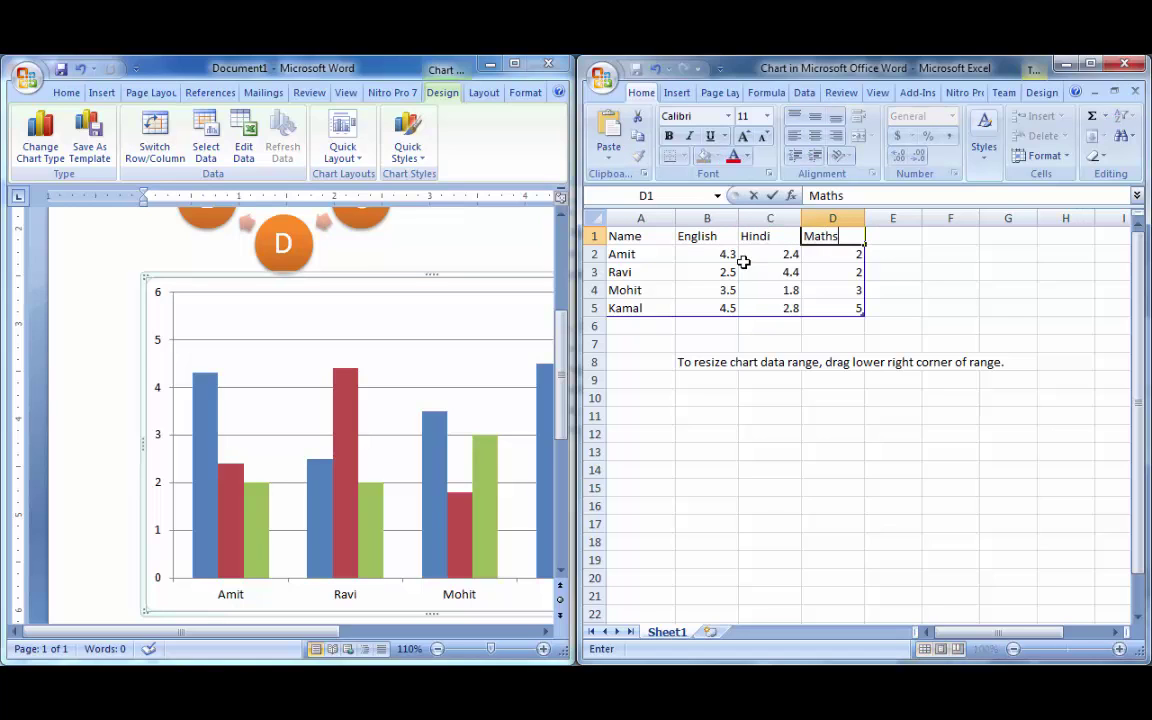
pyautogui.press('Return')
pyautogui.press('Left')
pyautogui.press('Left')
pyautogui.press('Left')
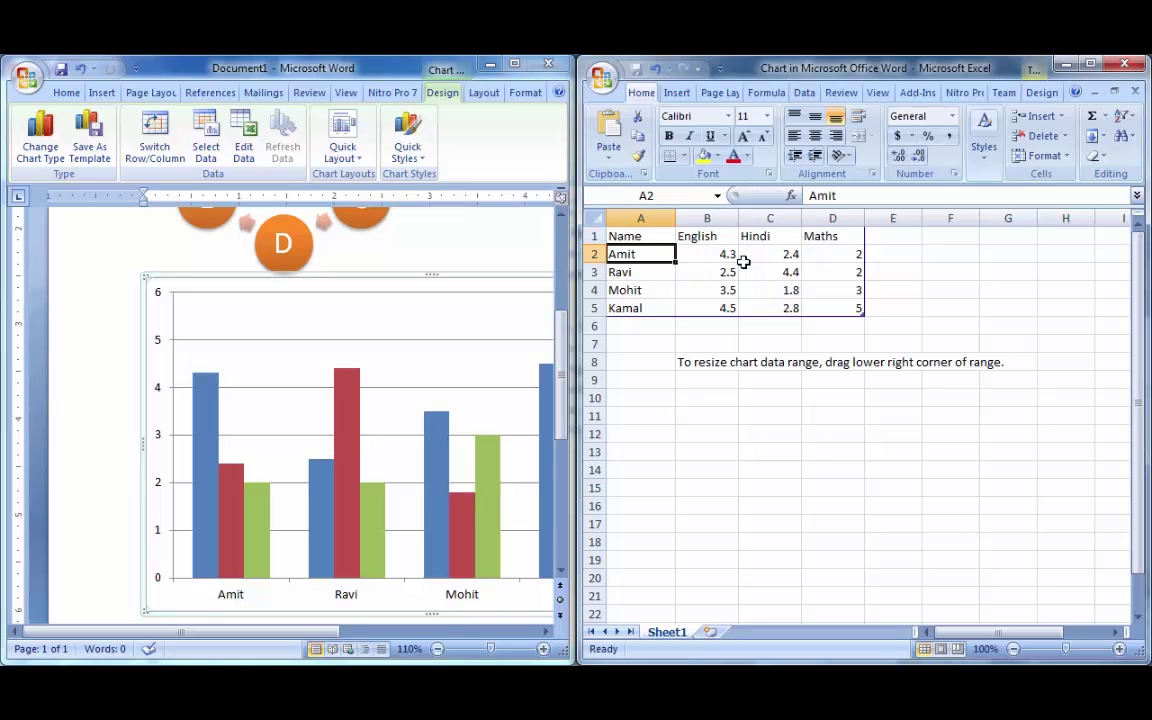
# - Enter English marks 70, 80, 60 and 70 in B2:B5
pyautogui.press('Right')
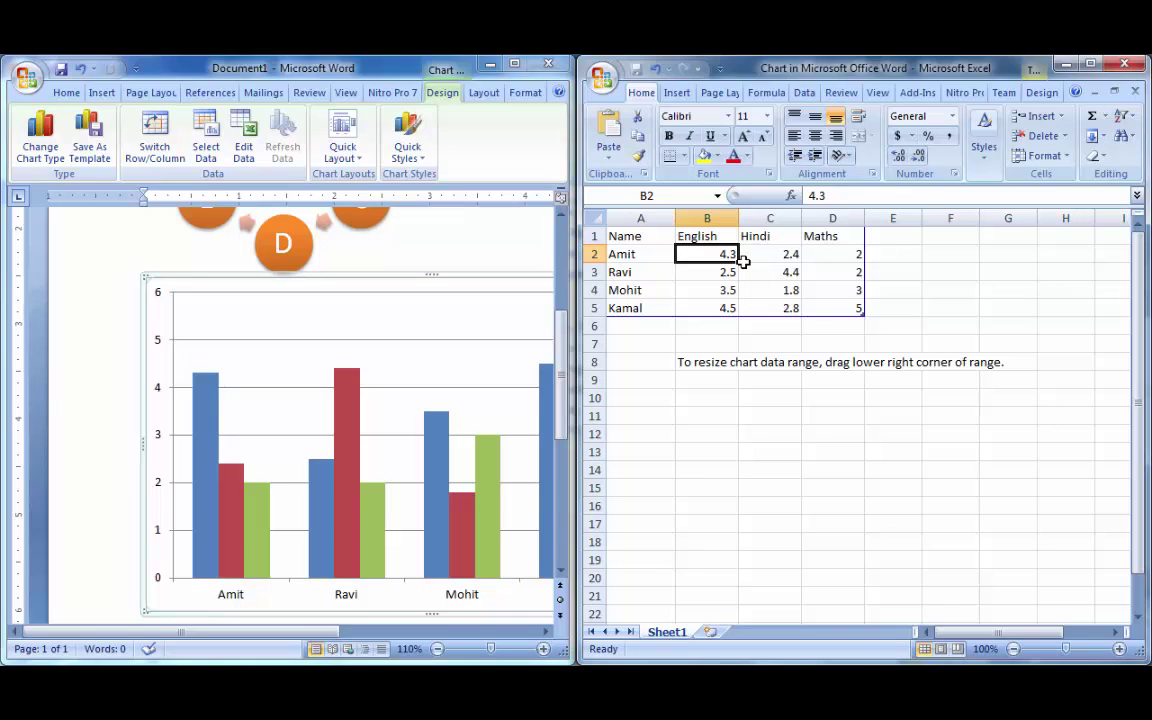
pyautogui.write('30')
pyautogui.press('Return')
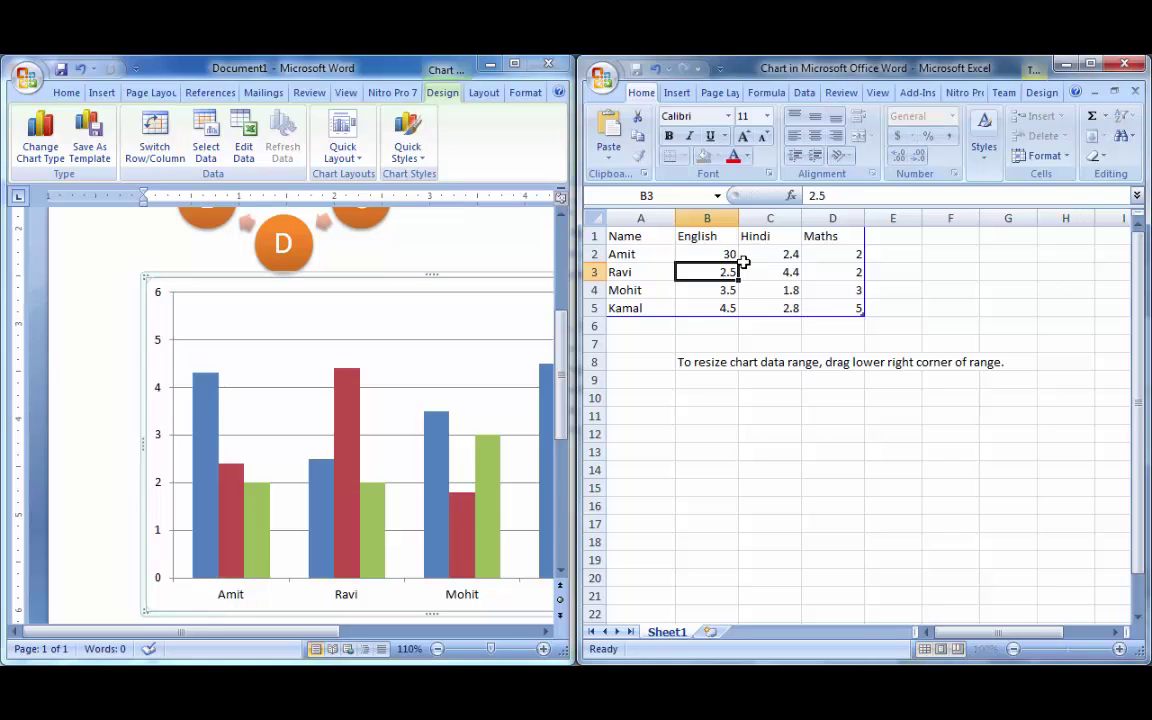
pyautogui.press('Up')
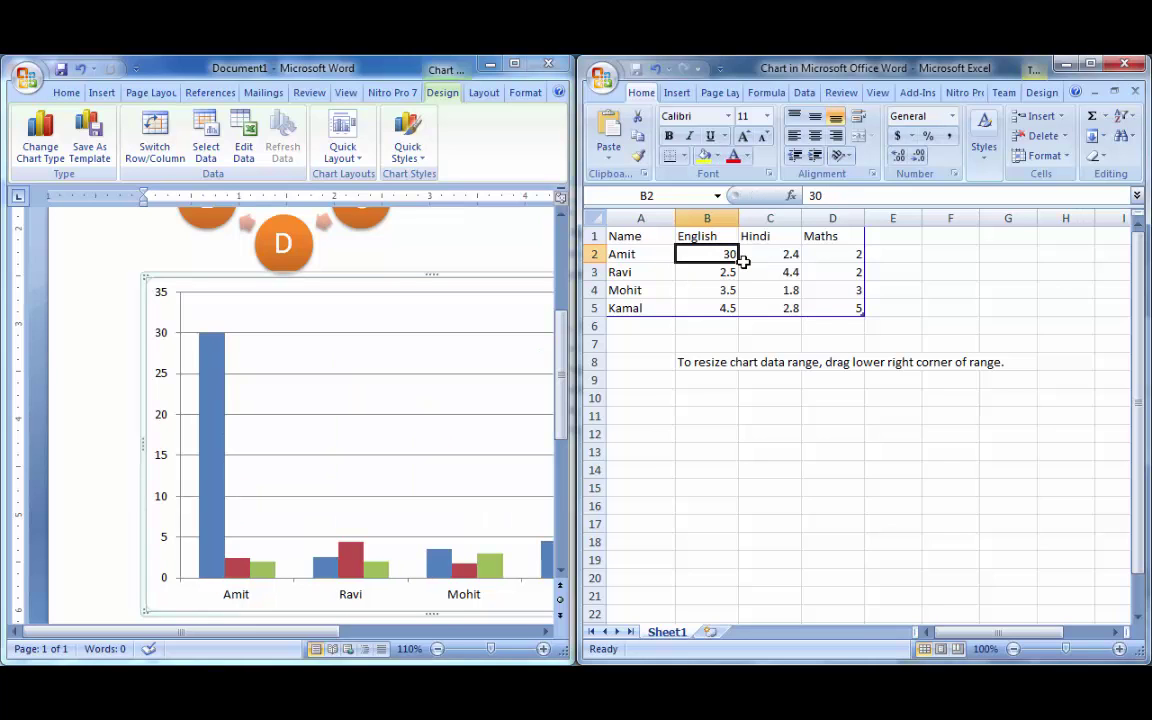
pyautogui.write('70')
pyautogui.press('Return')
pyautogui.write('80')
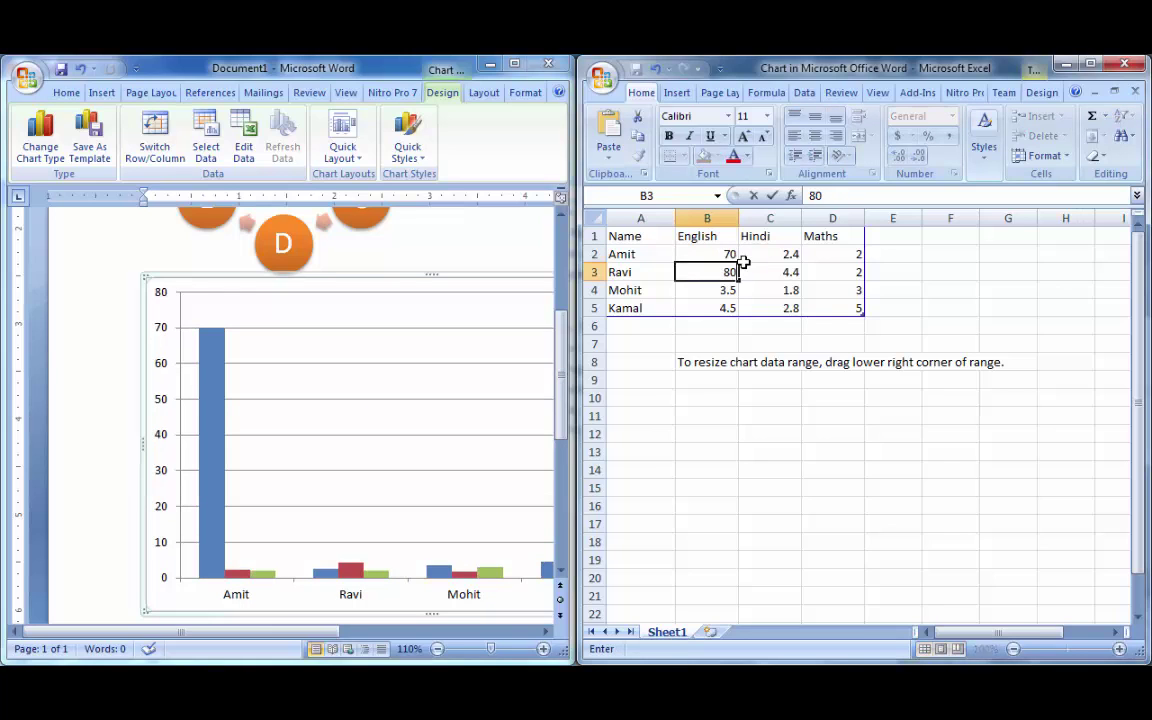
pyautogui.press('Return')
pyautogui.write('60')
pyautogui.press('Return')
pyautogui.write('70')
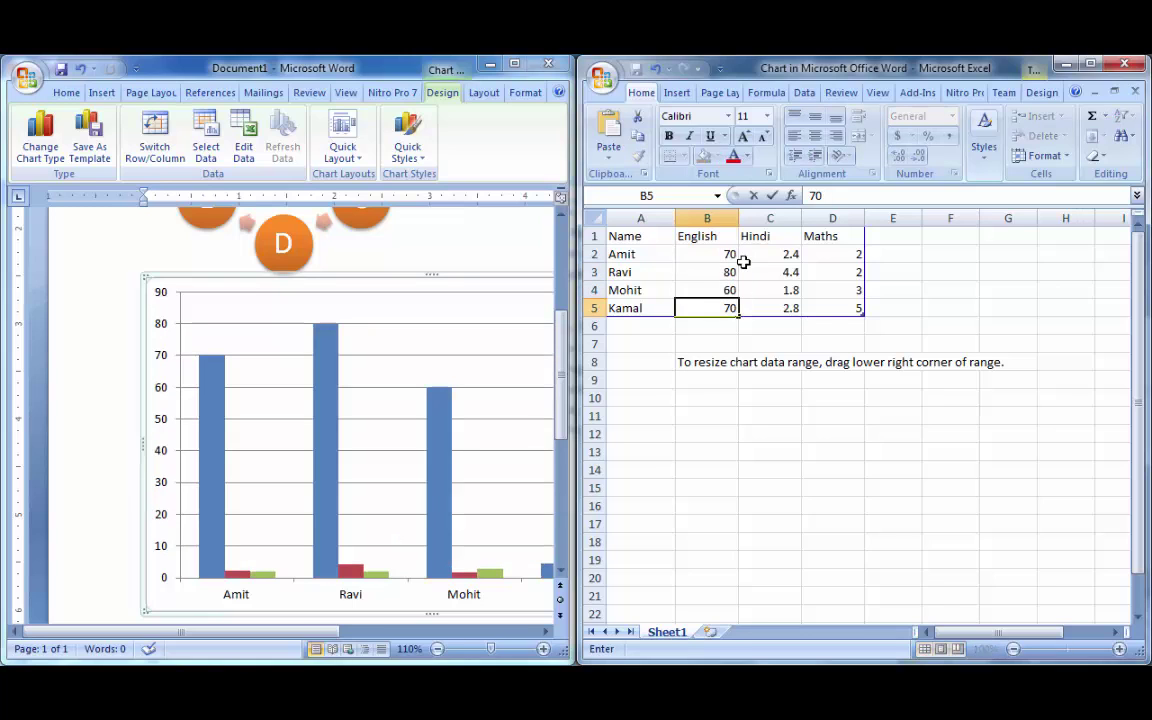
pyautogui.press('Tab')
# - Enter Hindi marks 40, 50, 60 and 70 in C2:C5
pyautogui.press('Up')
pyautogui.press('Up')
pyautogui.press('Up')
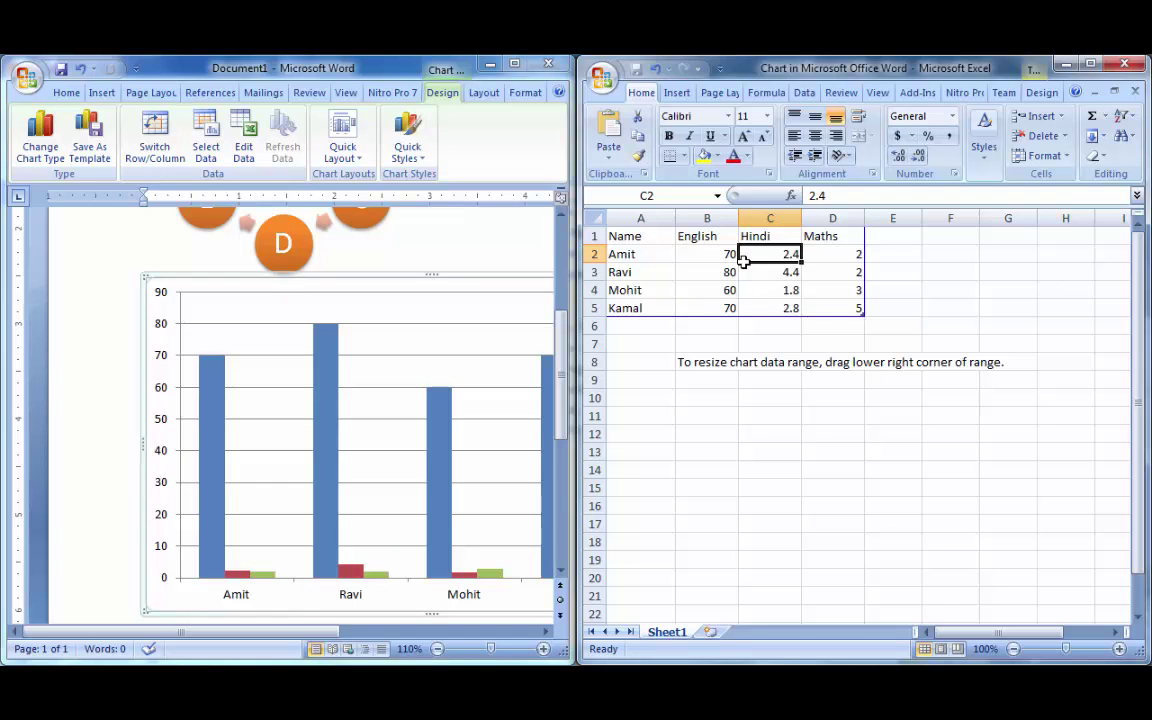
pyautogui.write('40')
pyautogui.press('Return')
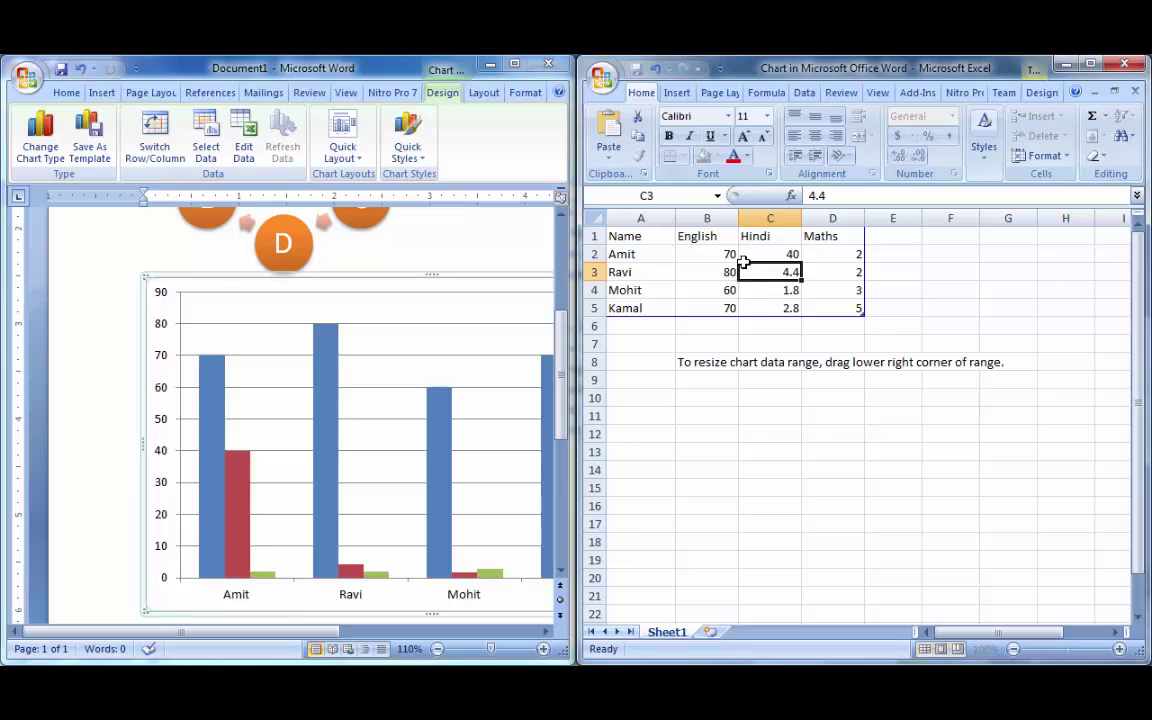
pyautogui.write('50')
pyautogui.press('Return')
pyautogui.write('60')
pyautogui.press('Return')
pyautogui.write('70')
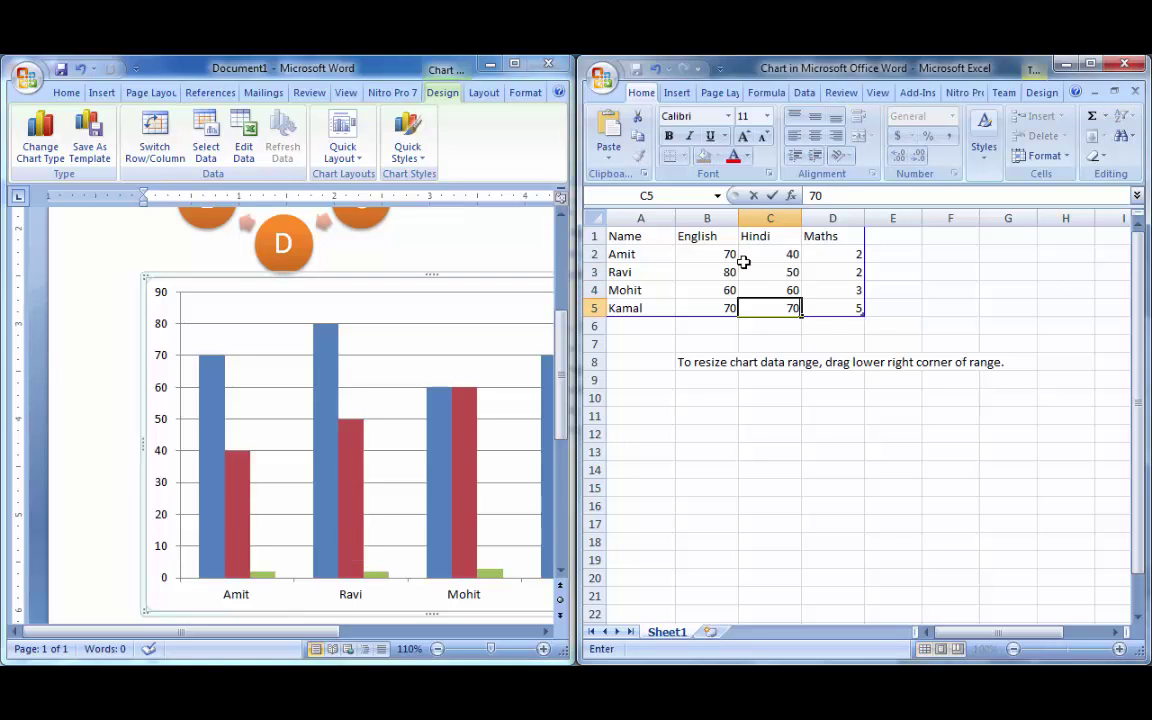
pyautogui.press('Tab')
# - Enter Maths marks 80, 70, 90 and 70 in D2:D5
pyautogui.press('Up')
pyautogui.press('Up')
pyautogui.press('Up')
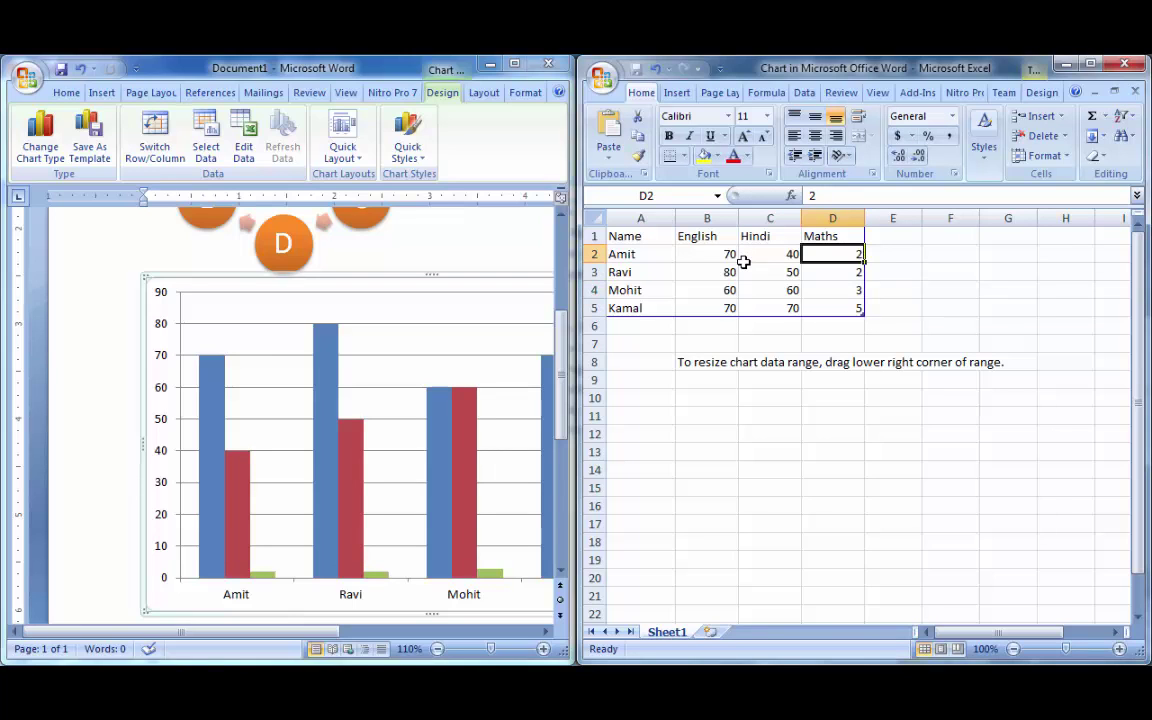
pyautogui.write('80')
pyautogui.press('Return')
pyautogui.write('70')
pyautogui.press('Return')
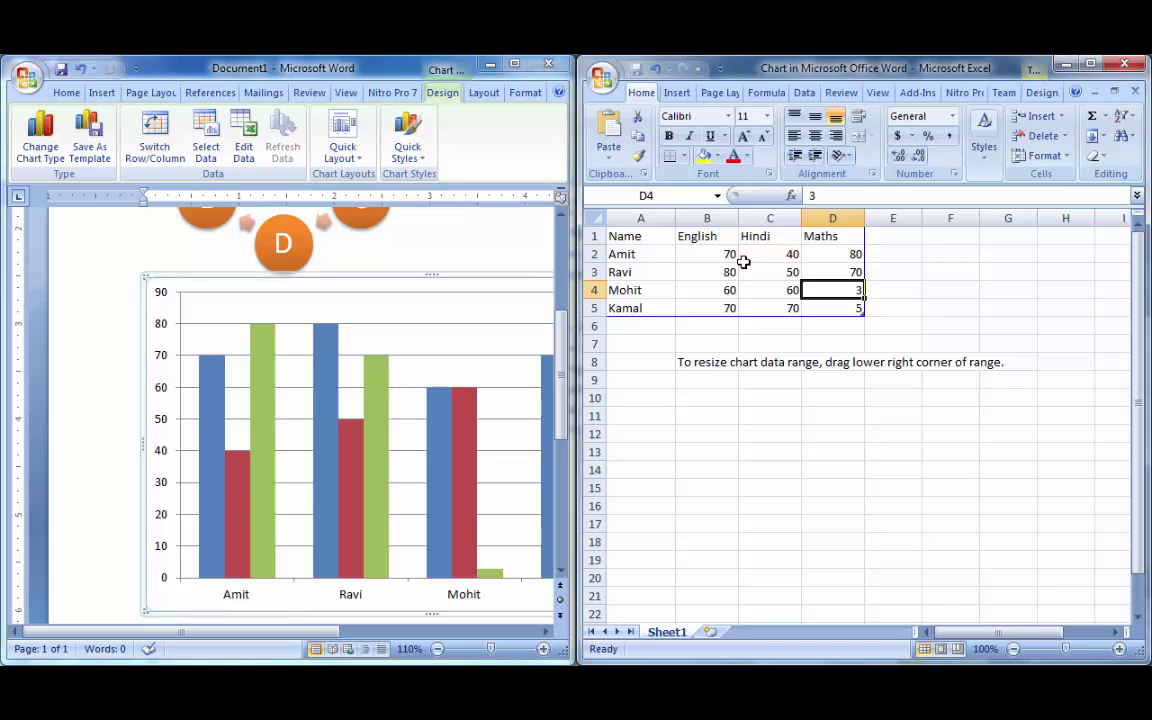
pyautogui.write('90')
pyautogui.press('Return')
pyautogui.write('70')
pyautogui.press('Return')
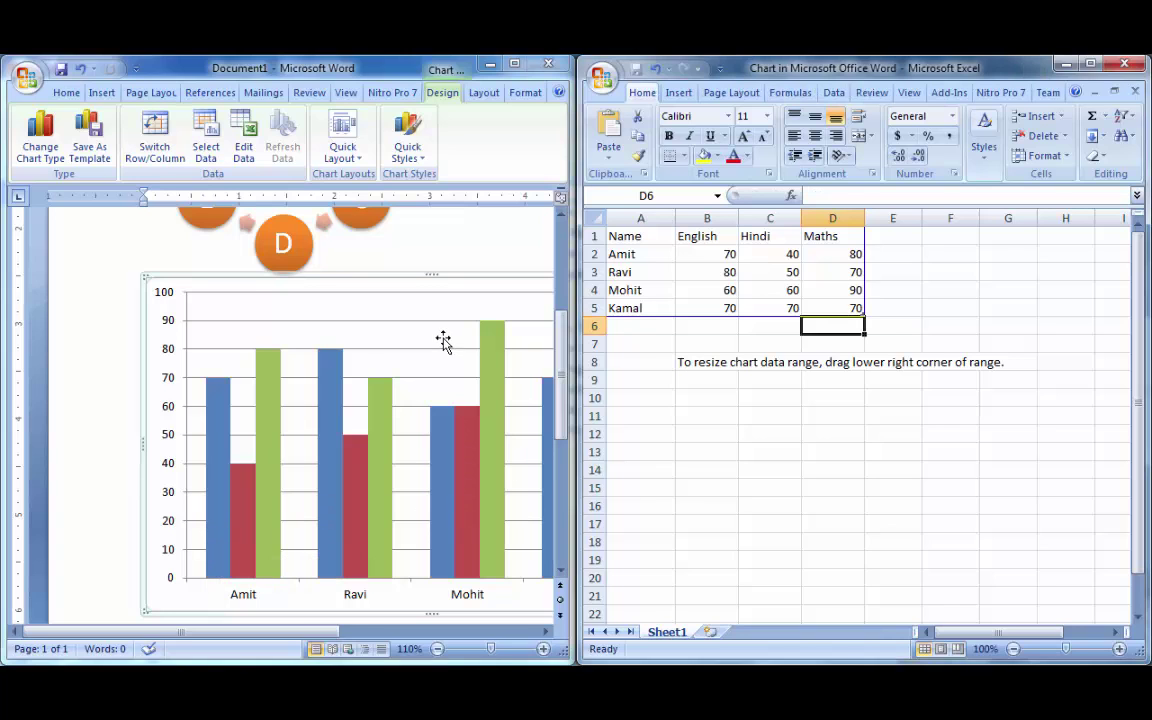
# - Read the English, Hindi and Maths bar values on the chart, then close the chart data sheet
pyautogui.moveTo(503, 424)
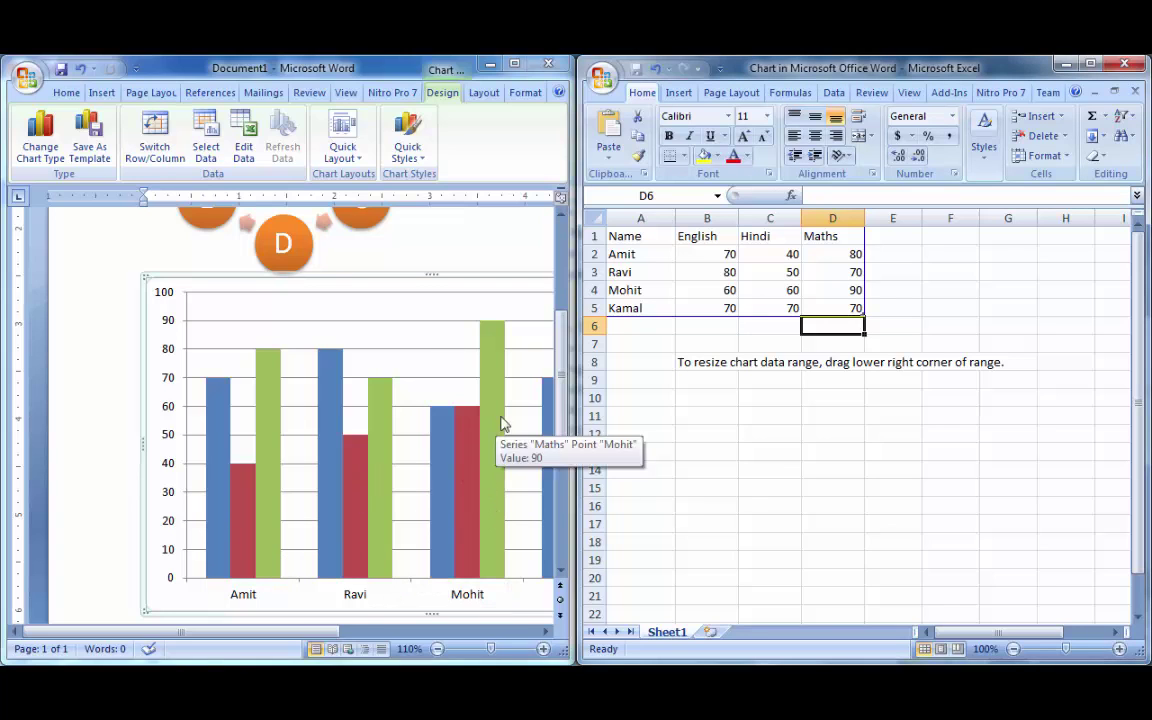
pyautogui.moveTo(321, 630); pyautogui.dragTo(466, 633)
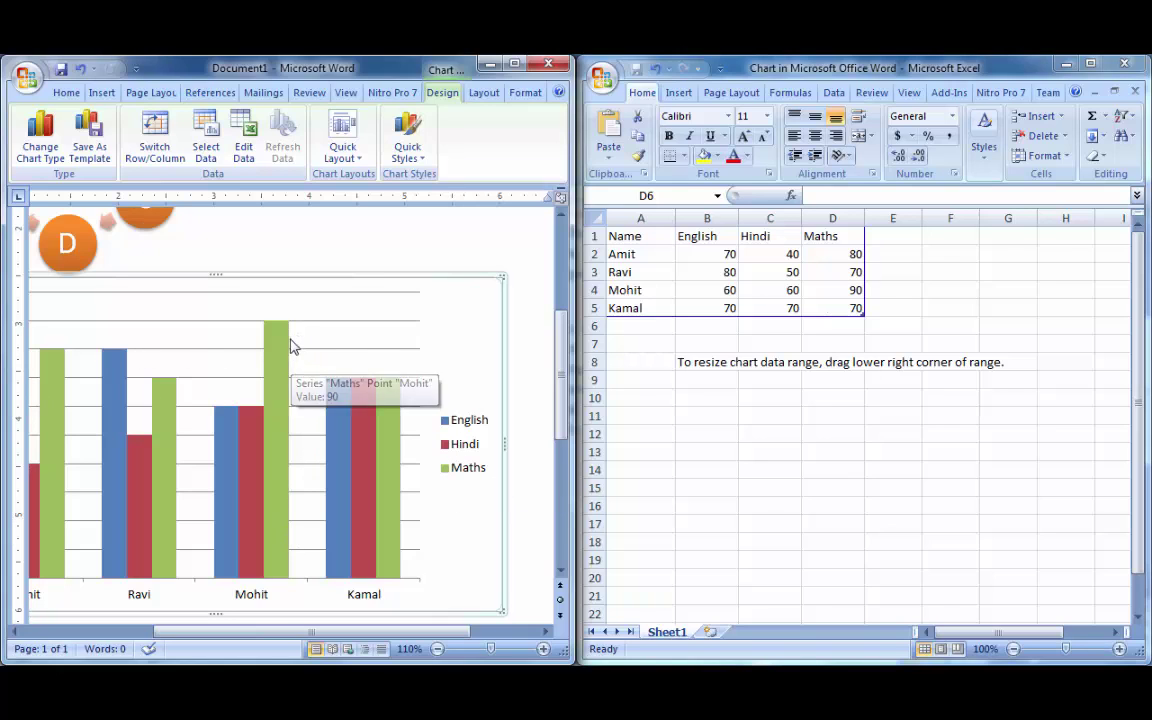
pyautogui.moveTo(287, 343)
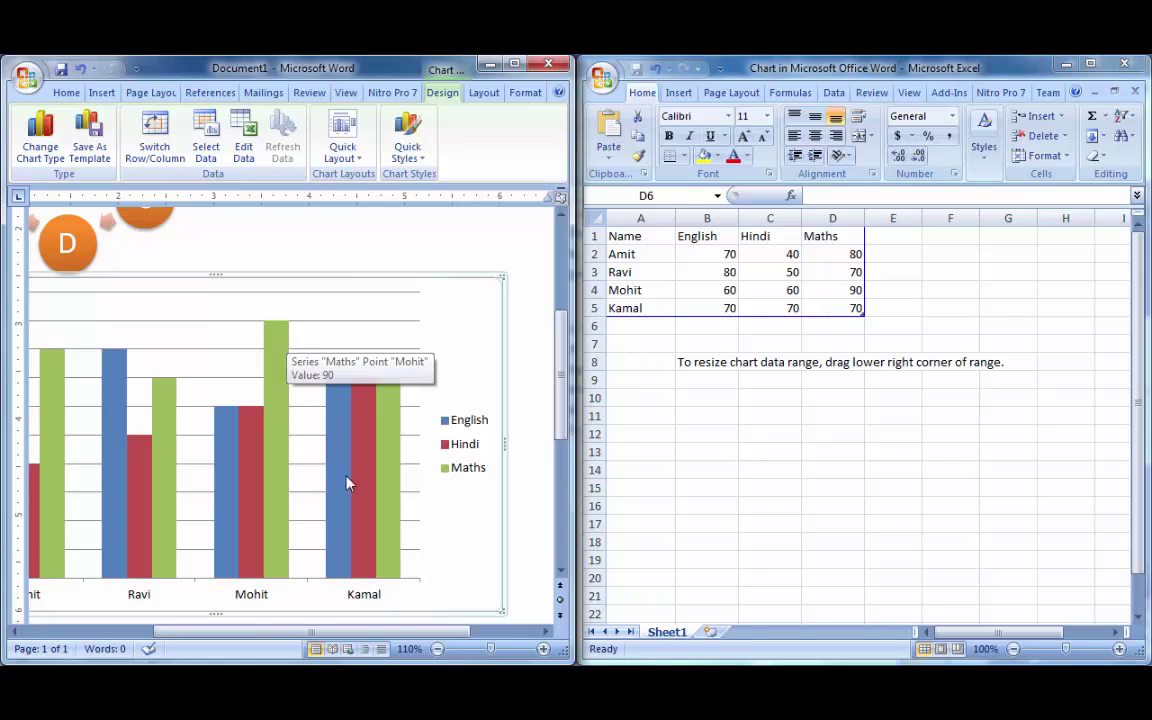
pyautogui.moveTo(362, 631); pyautogui.dragTo(288, 633)
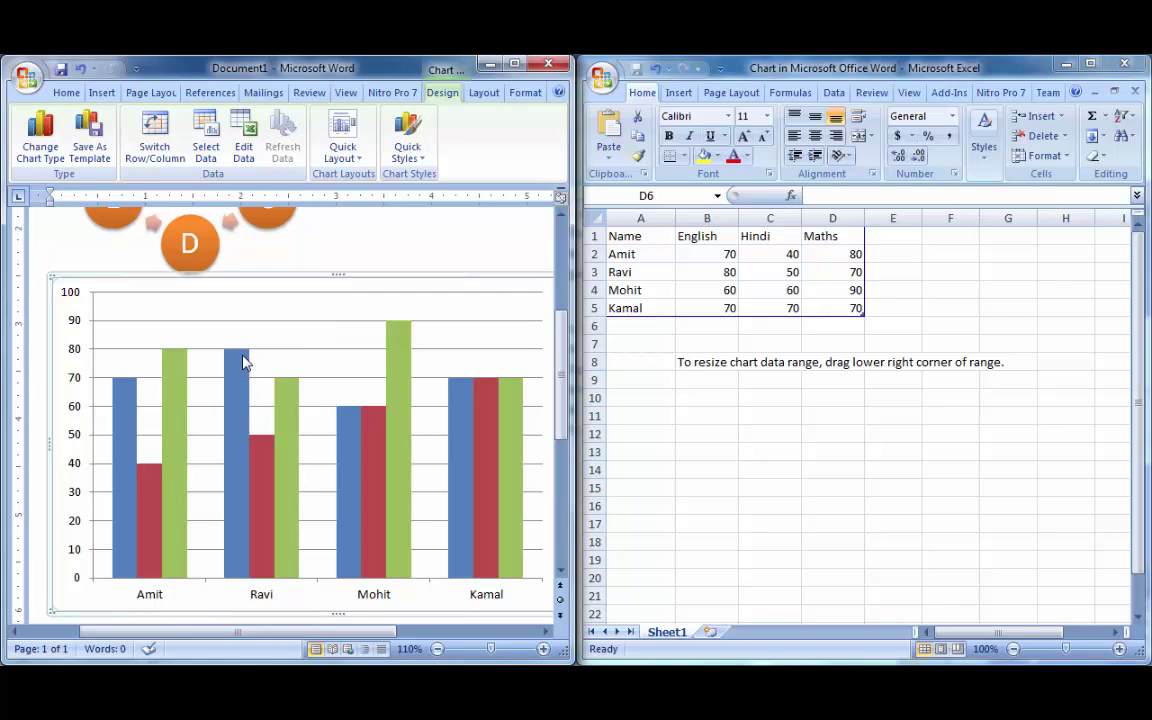
pyautogui.moveTo(243, 362)
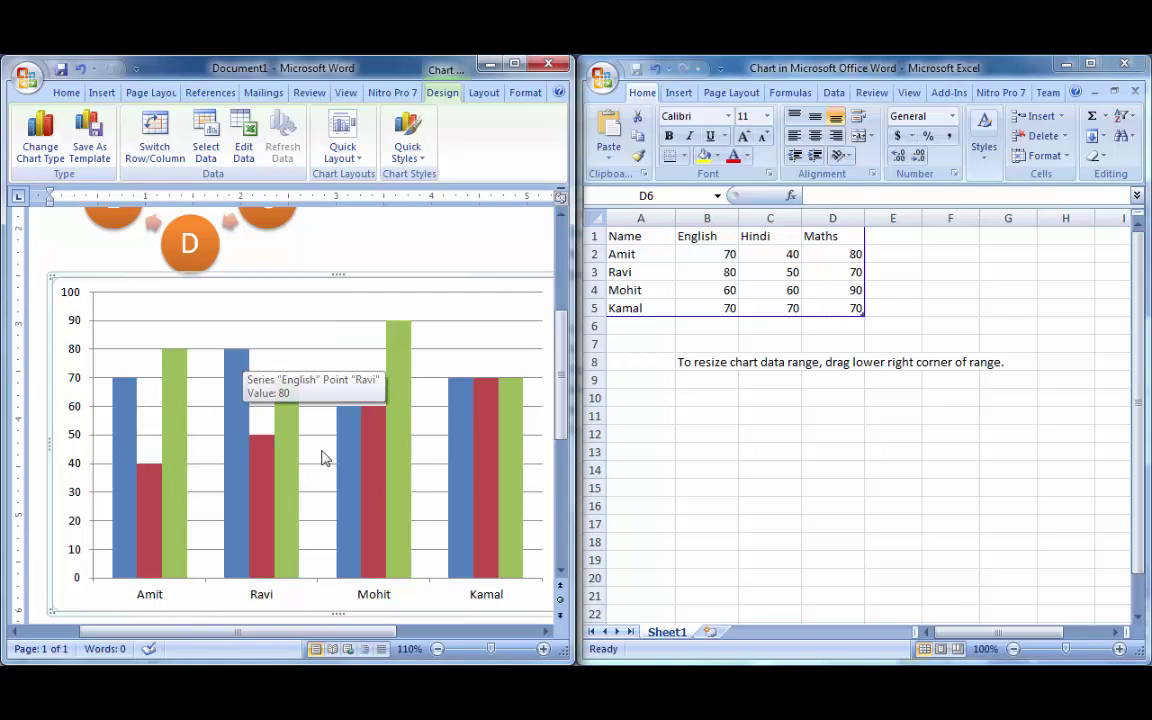
pyautogui.moveTo(482, 388)
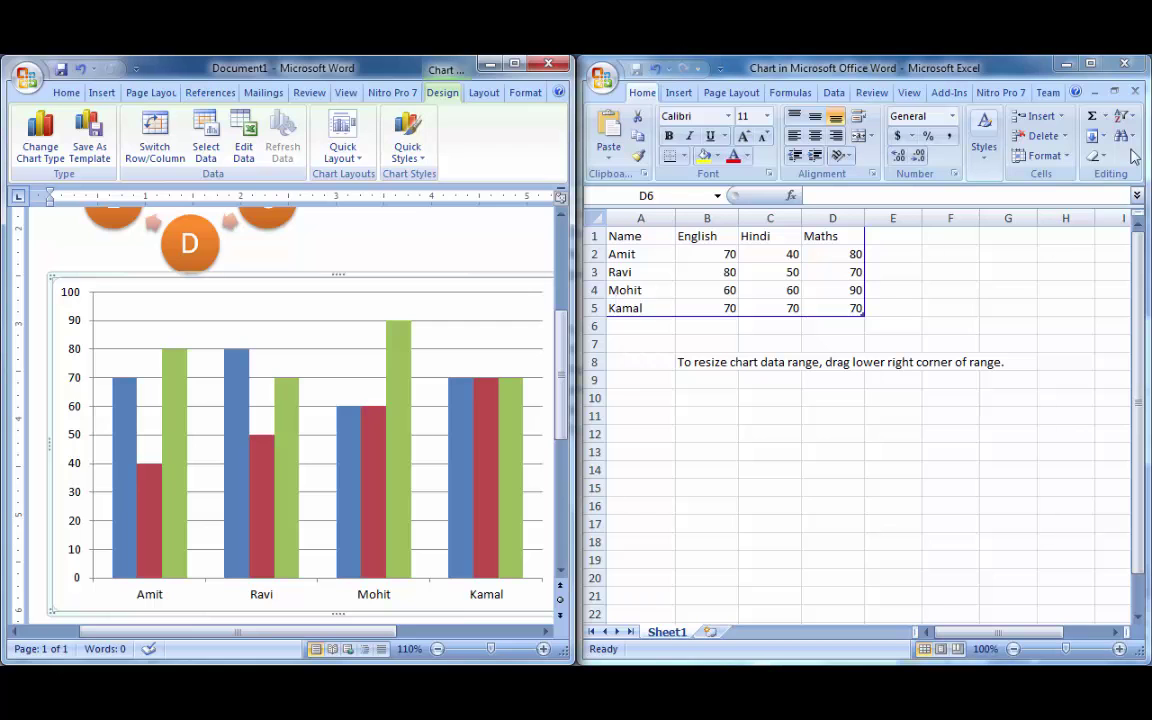
pyautogui.click(1126, 66)
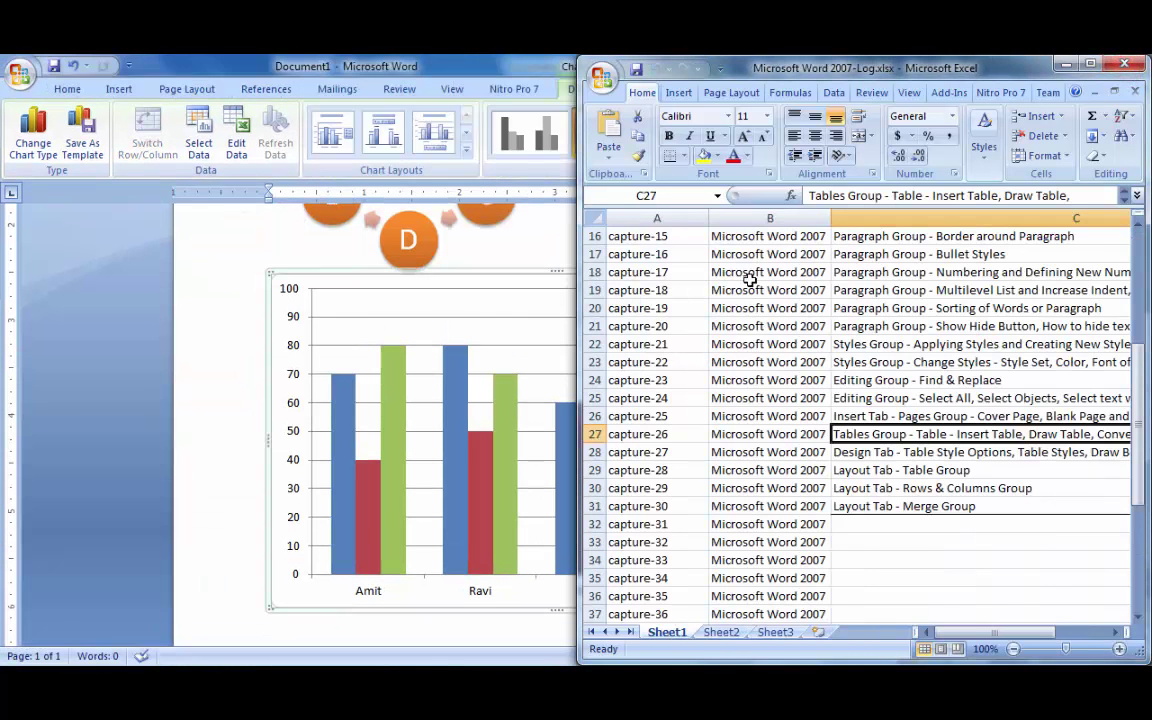
# - Minimize the Log.xlsx workbook and shrink the marks chart to a much smaller size
pyautogui.click(1066, 64)
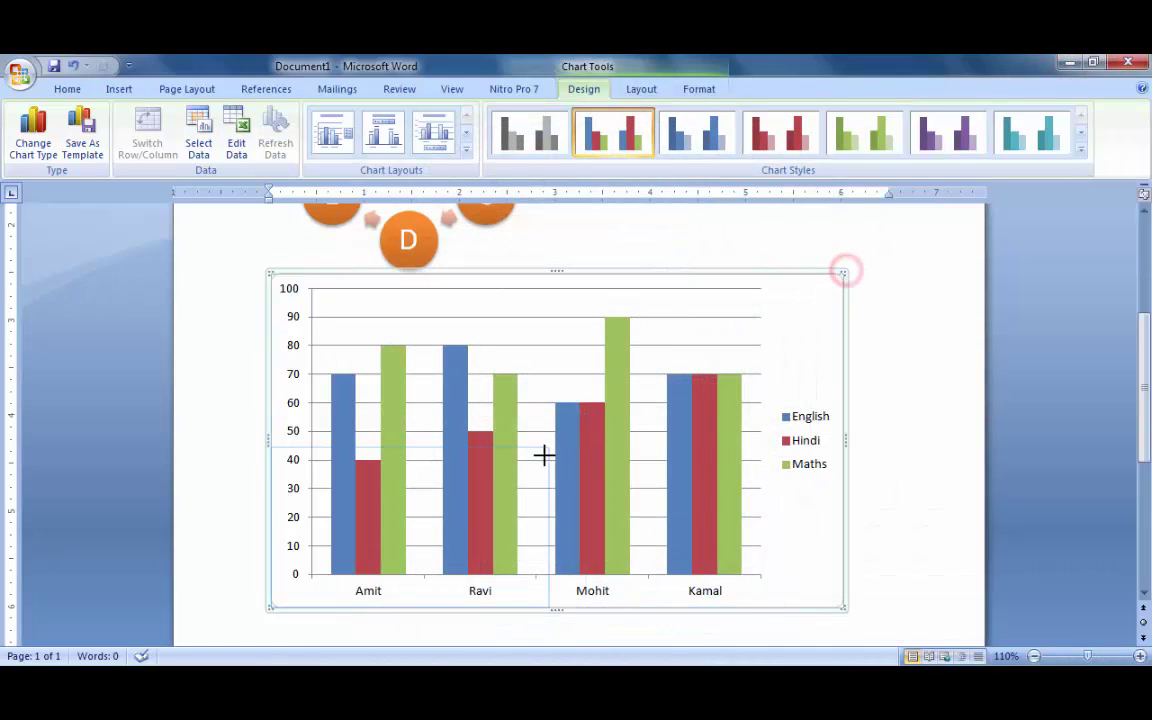
pyautogui.moveTo(845, 270); pyautogui.dragTo(520, 470)
pyautogui.scroll(3, 812, 412)
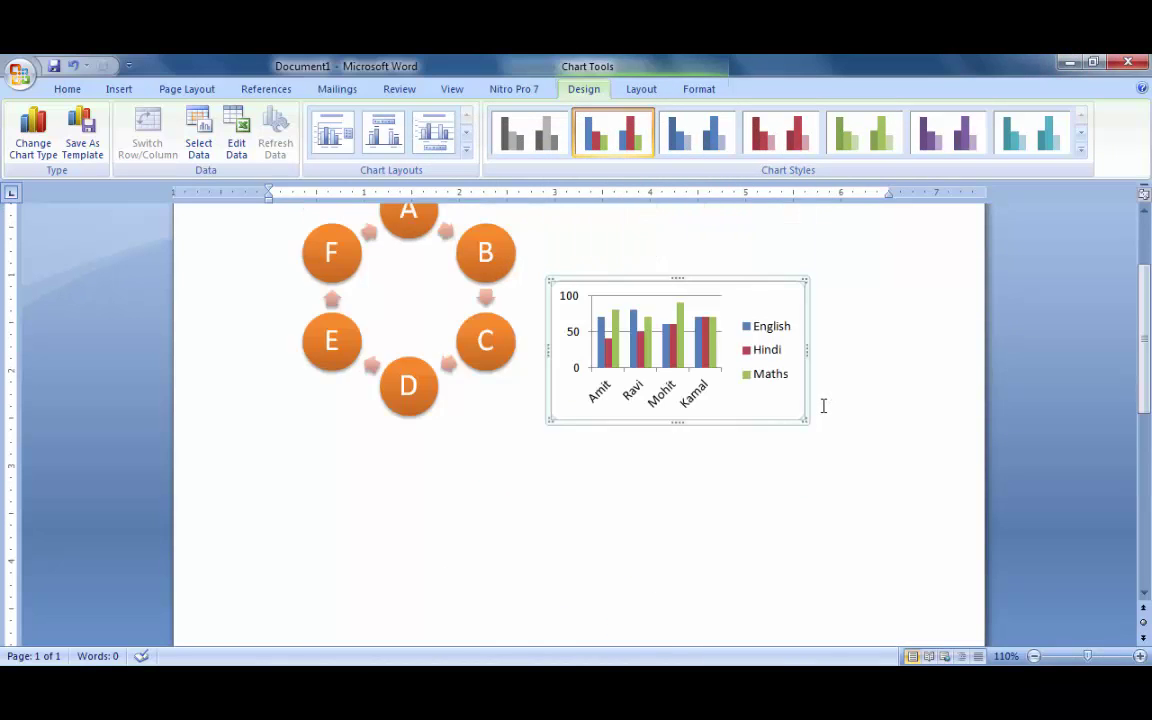
pyautogui.scroll(2, 825, 406)
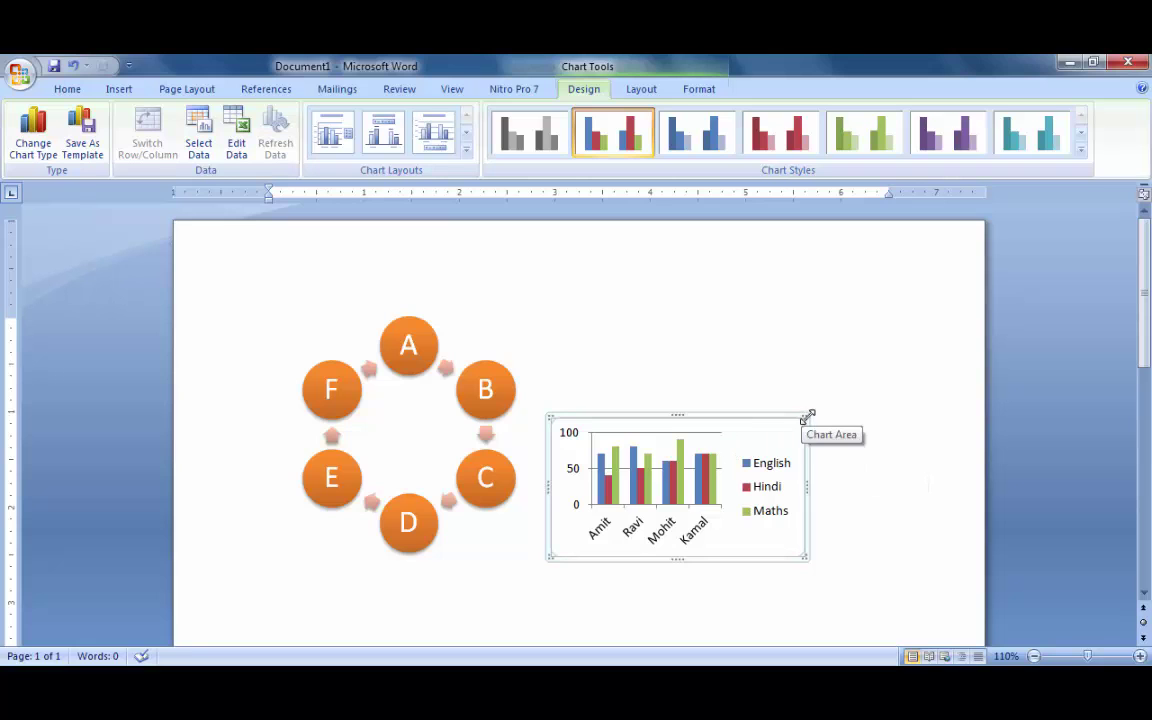
# - Enlarge the marks chart to a medium size beneath the orange cycle diagram
pyautogui.moveTo(806, 416)
pyautogui.mouseDown()
pyautogui.moveTo(885, 370)
pyautogui.moveTo(887, 350)
pyautogui.mouseUp()
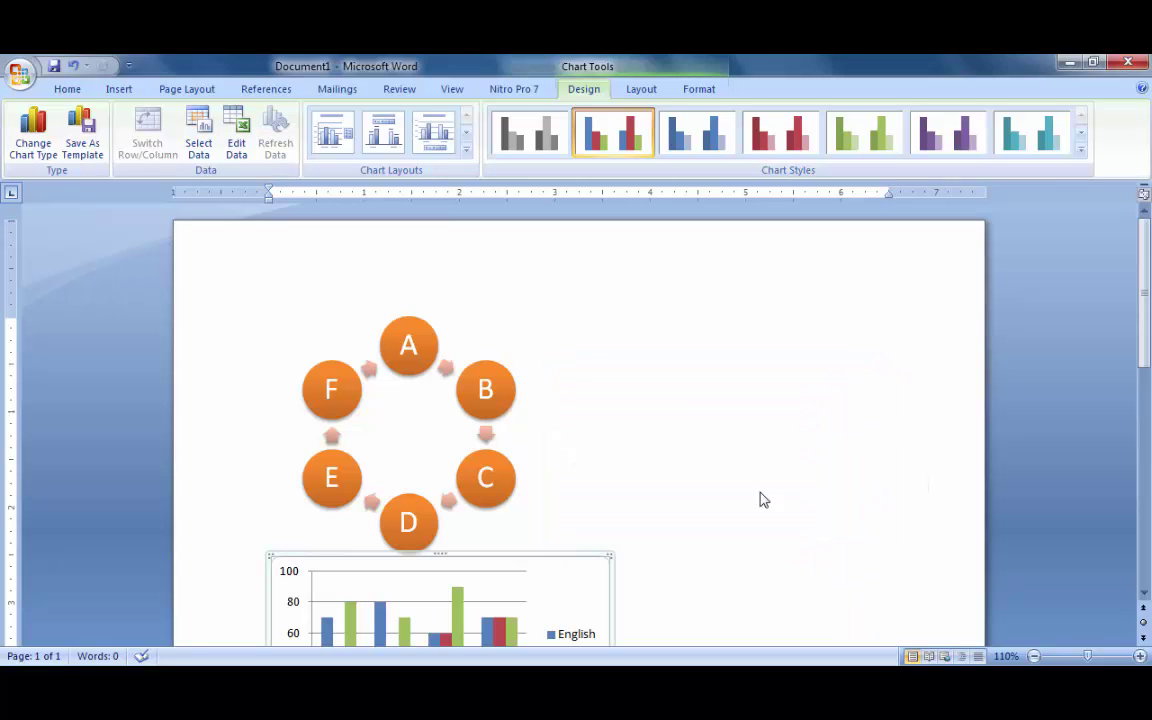
pyautogui.scroll(-2, 740, 463)
pyautogui.scroll(-1, 740, 463)
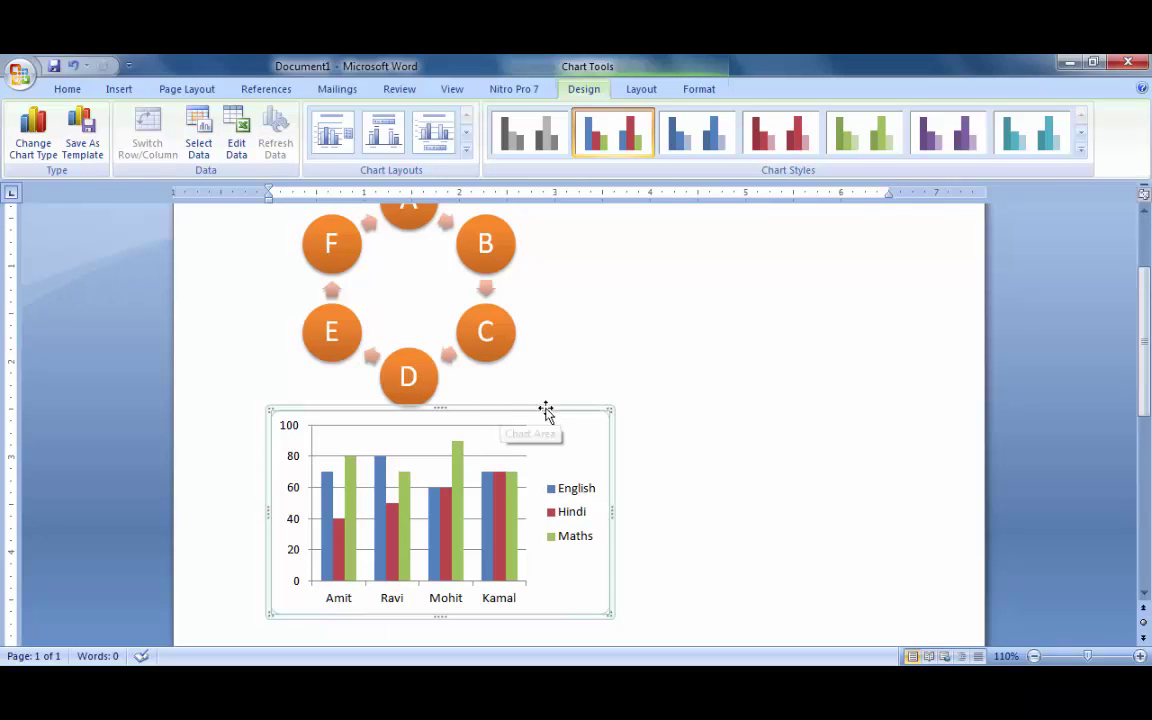
# - Set the marks chart's text wrapping to In Front of Text
pyautogui.click(699, 89)
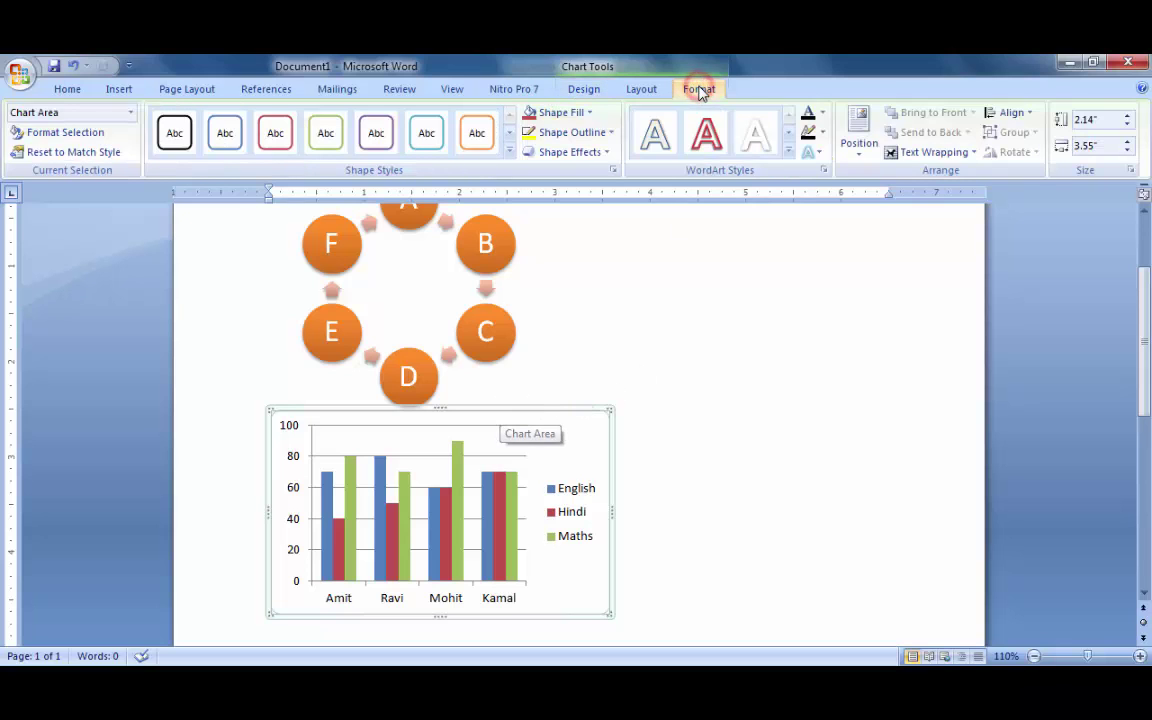
pyautogui.click(929, 155)
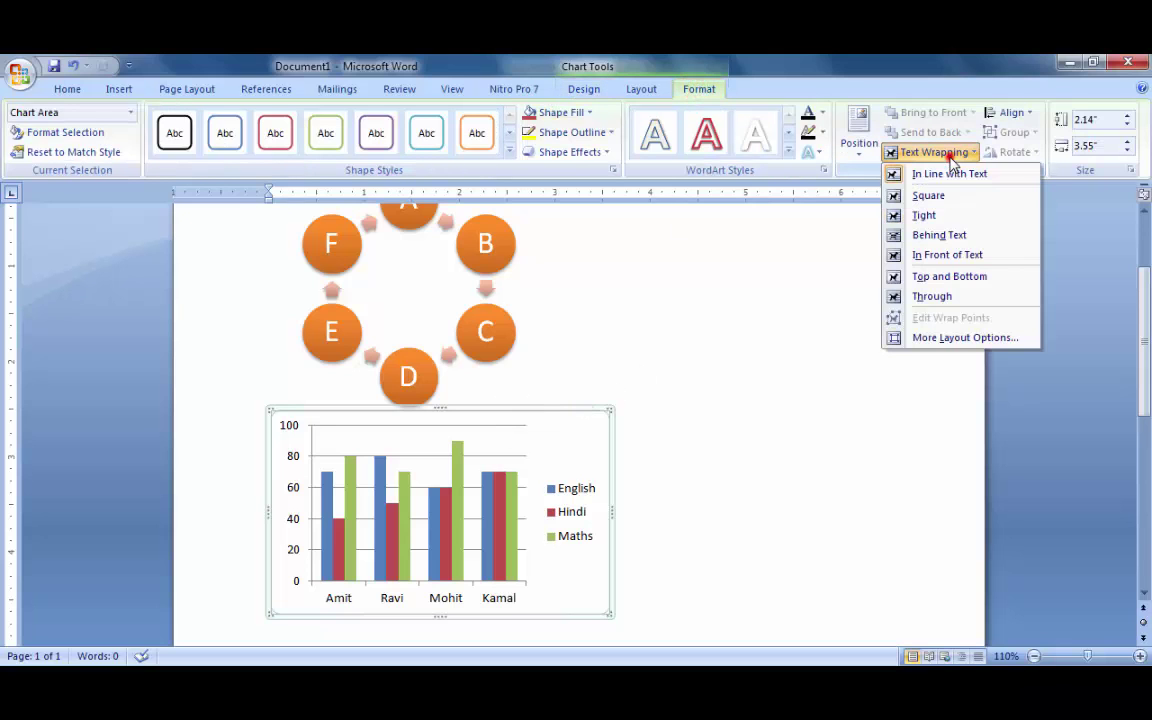
pyautogui.click(948, 257)
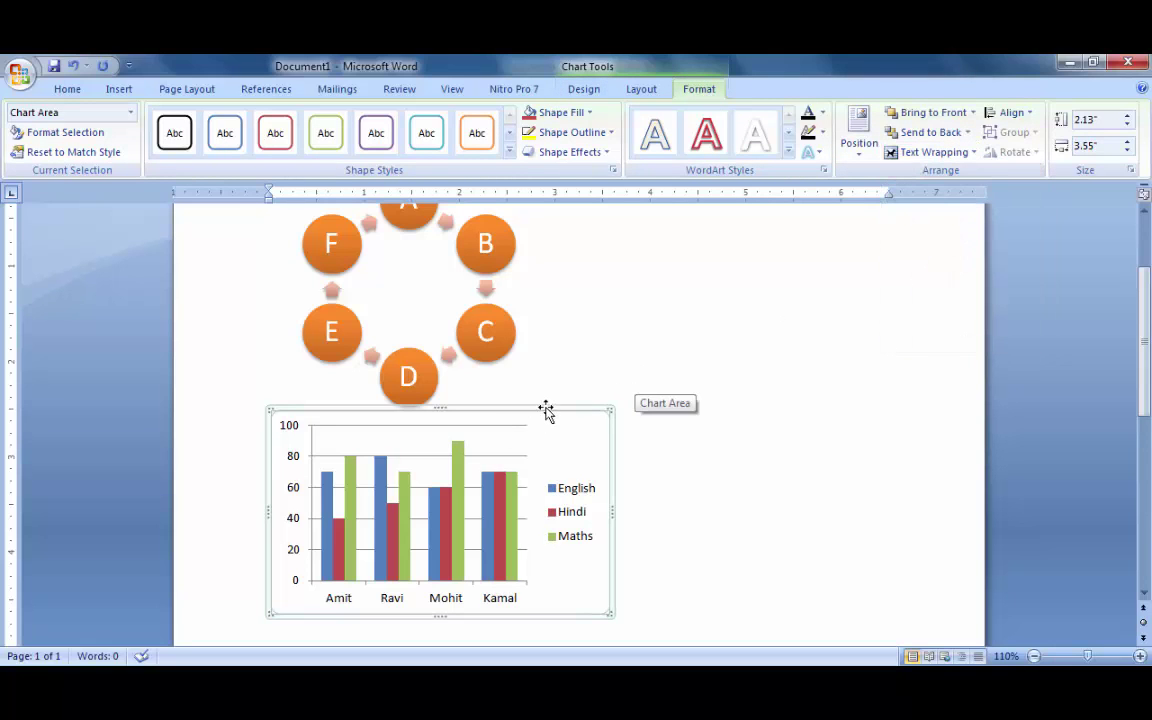
# - Move the marks chart up and left beside the cycle diagram
pyautogui.moveTo(546, 410); pyautogui.dragTo(863, 261)
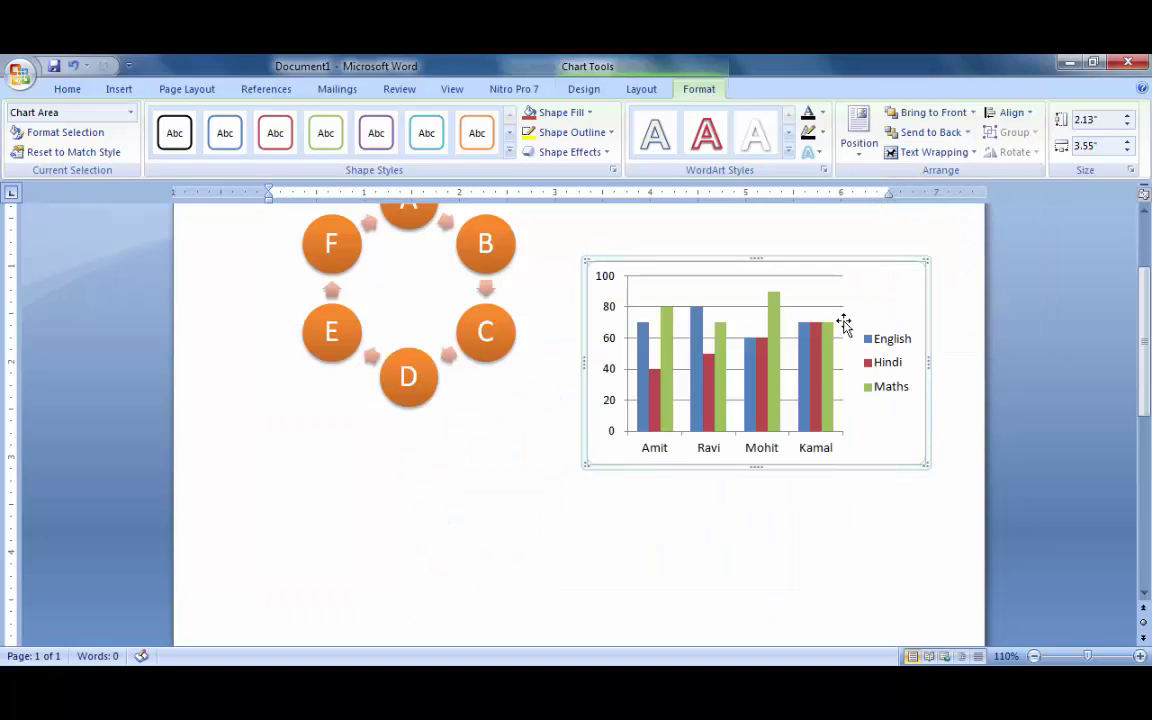
pyautogui.scroll(2, 781, 370)
pyautogui.moveTo(781, 353); pyautogui.dragTo(727, 268)
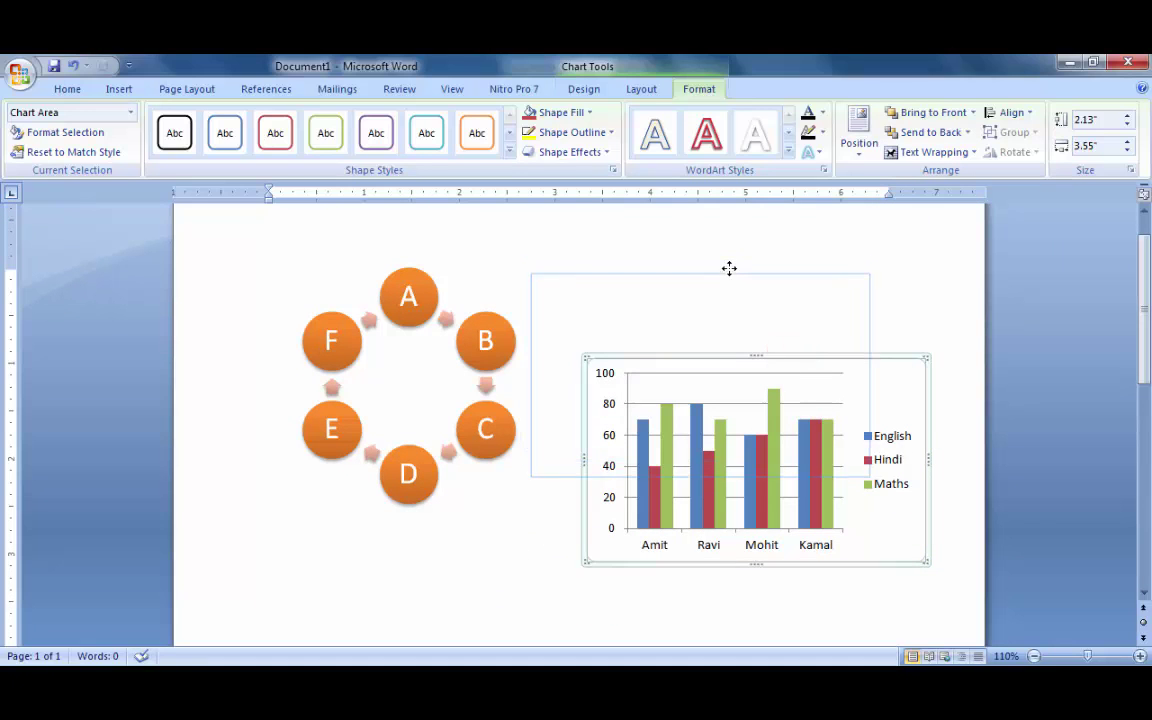
# - Select the whole cycle diagram and set its text wrapping to In Front of Text
pyautogui.click(491, 268)
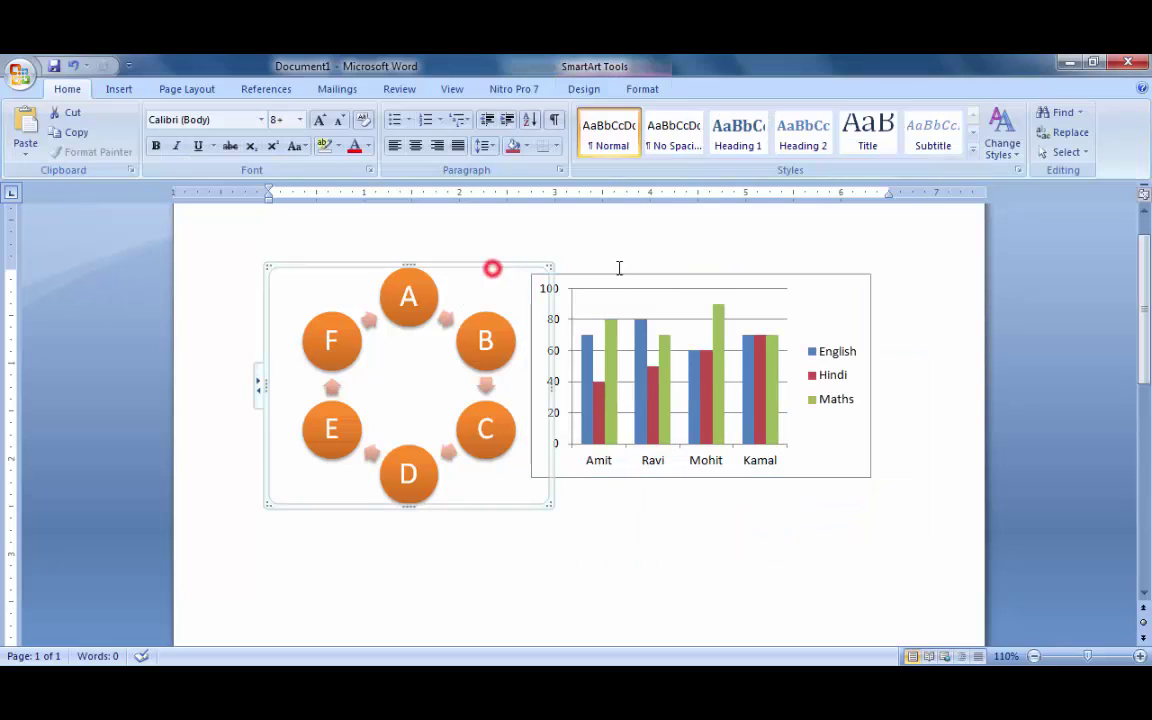
pyautogui.click(663, 503)
pyautogui.click(469, 404)
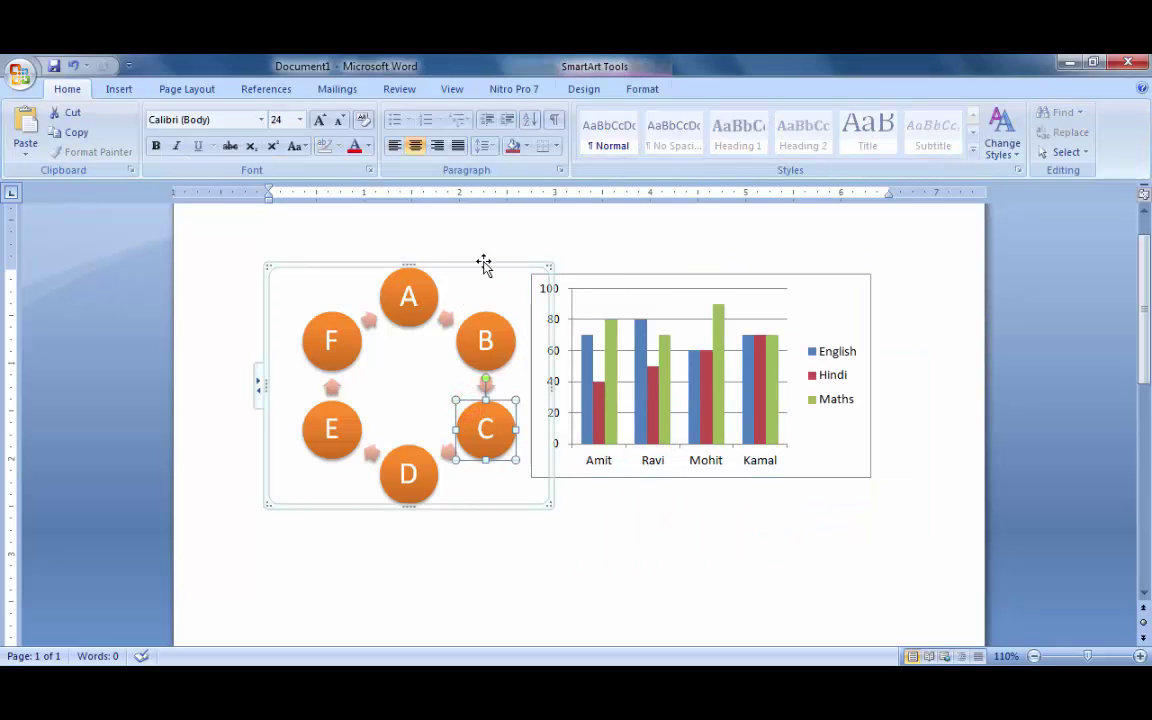
pyautogui.moveTo(485, 266)
pyautogui.mouseDown()
pyautogui.moveTo(683, 258)
pyautogui.moveTo(501, 270)
pyautogui.mouseUp()
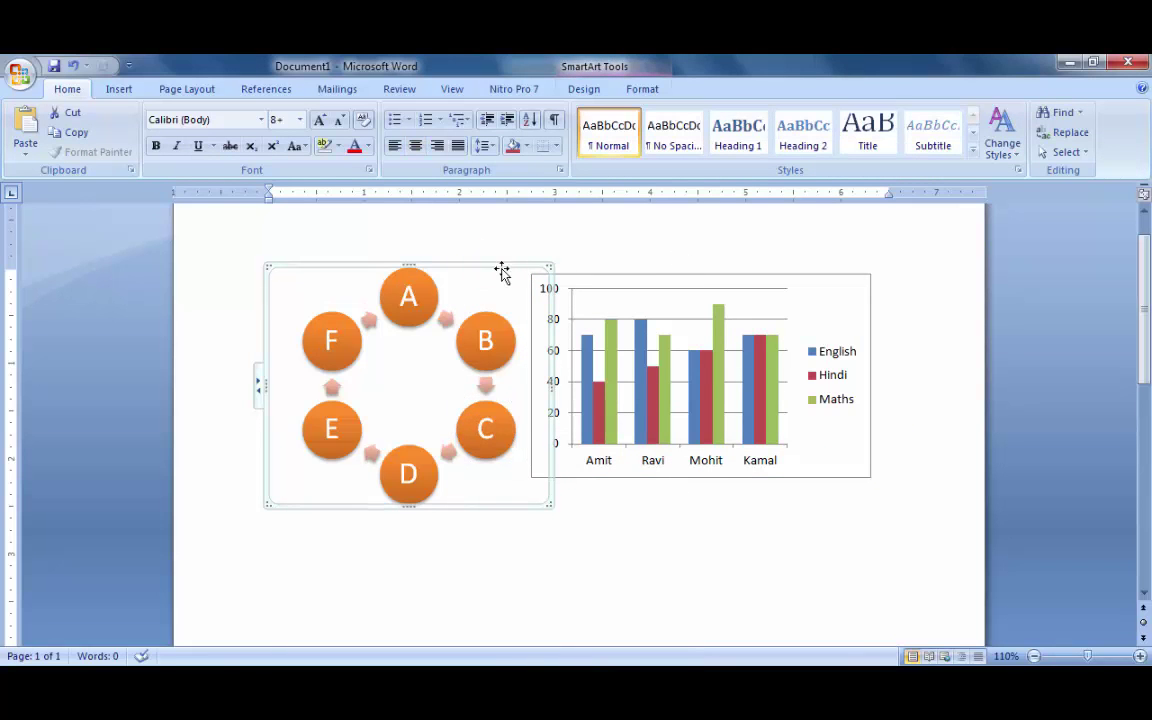
pyautogui.click(642, 89)
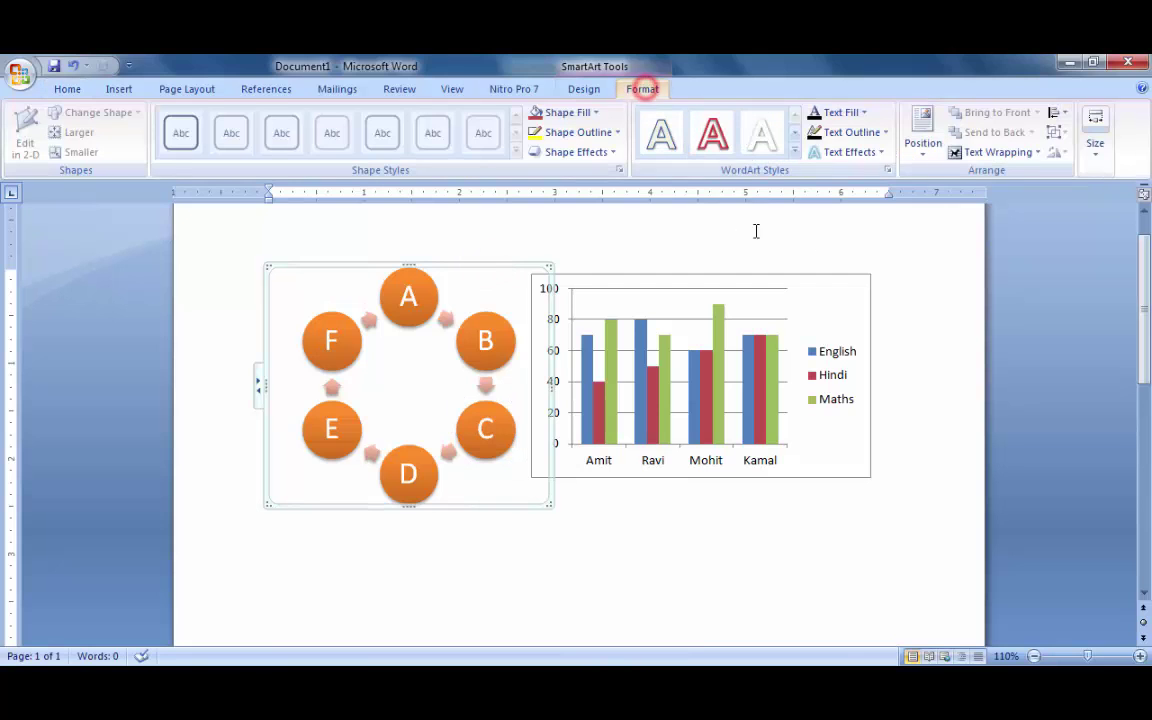
pyautogui.click(996, 154)
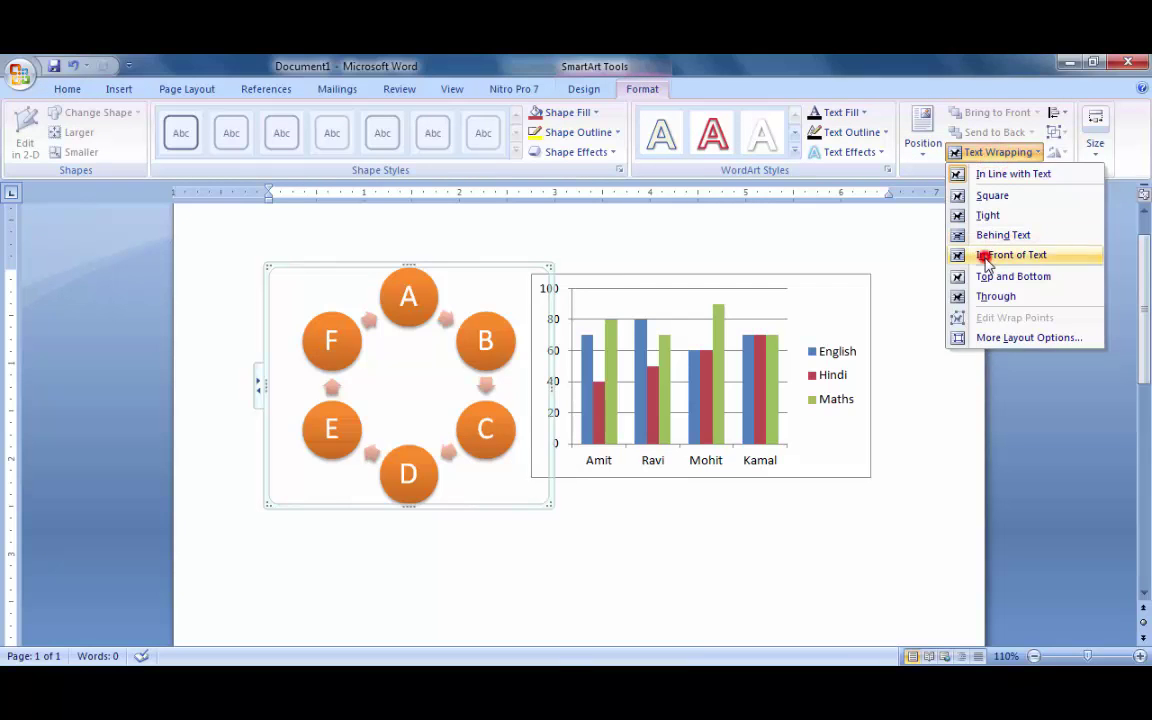
pyautogui.click(987, 254)
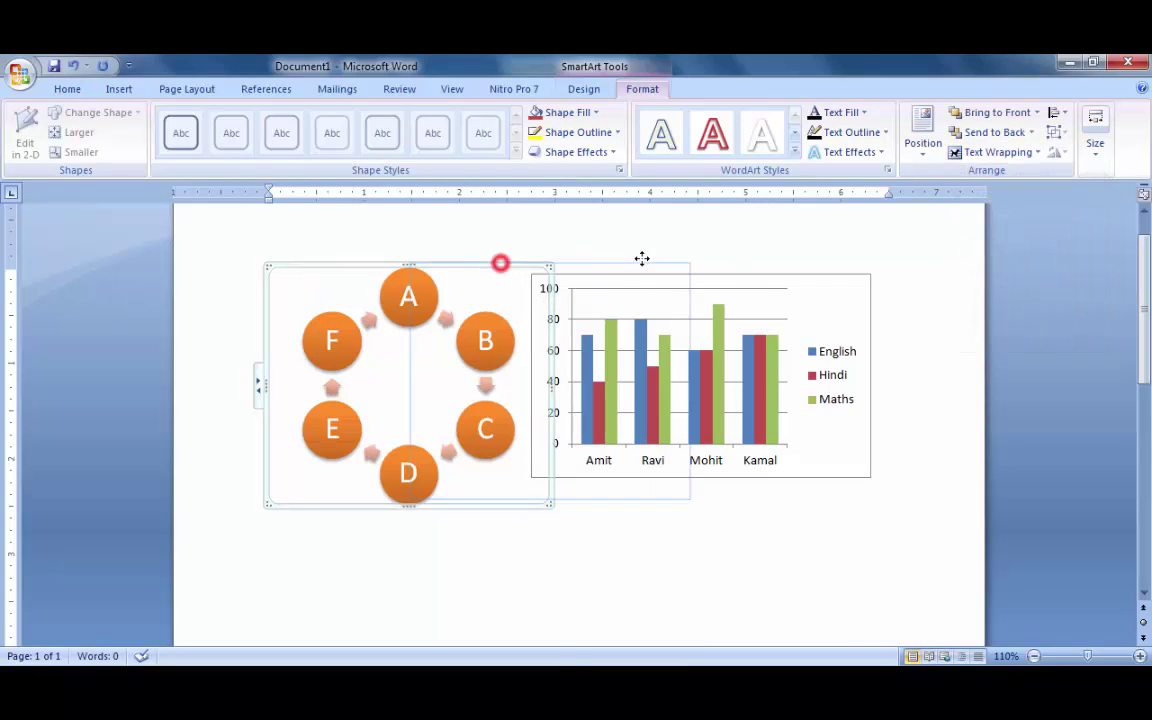
# - Move the cycle diagram up and left alongside the chart, then deselect everything
pyautogui.moveTo(501, 268)
pyautogui.mouseDown()
pyautogui.moveTo(640, 258)
pyautogui.moveTo(445, 297)
pyautogui.moveTo(440, 248)
pyautogui.mouseUp()
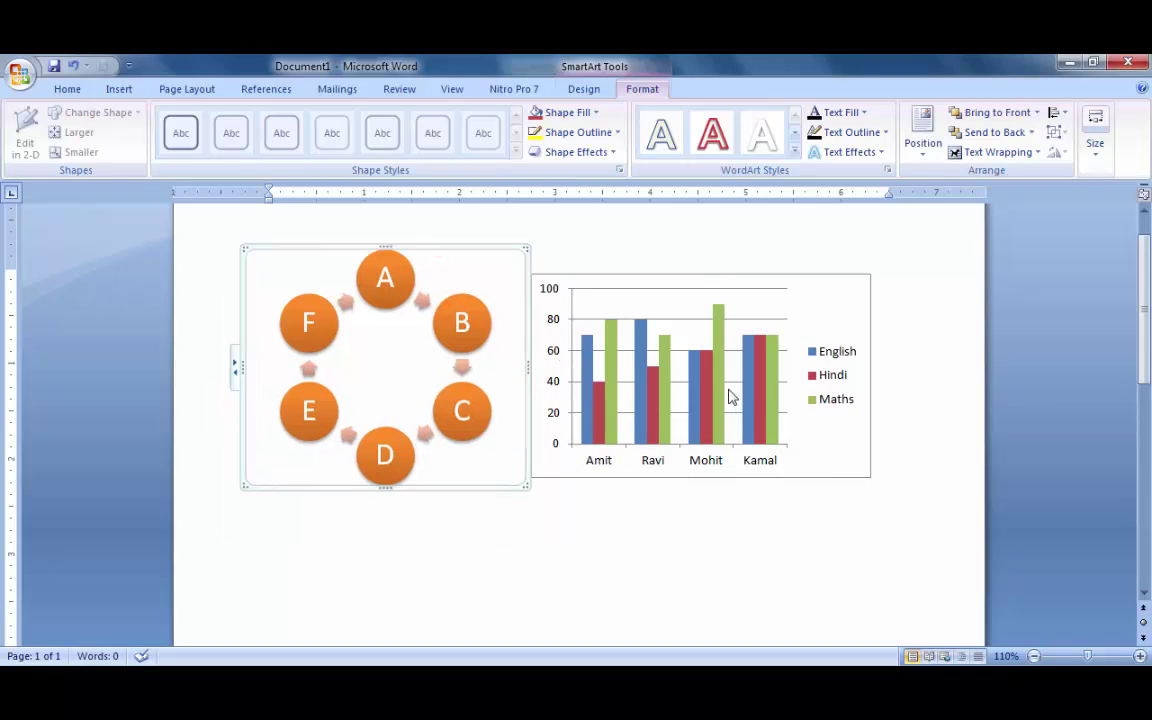
pyautogui.click(806, 314)
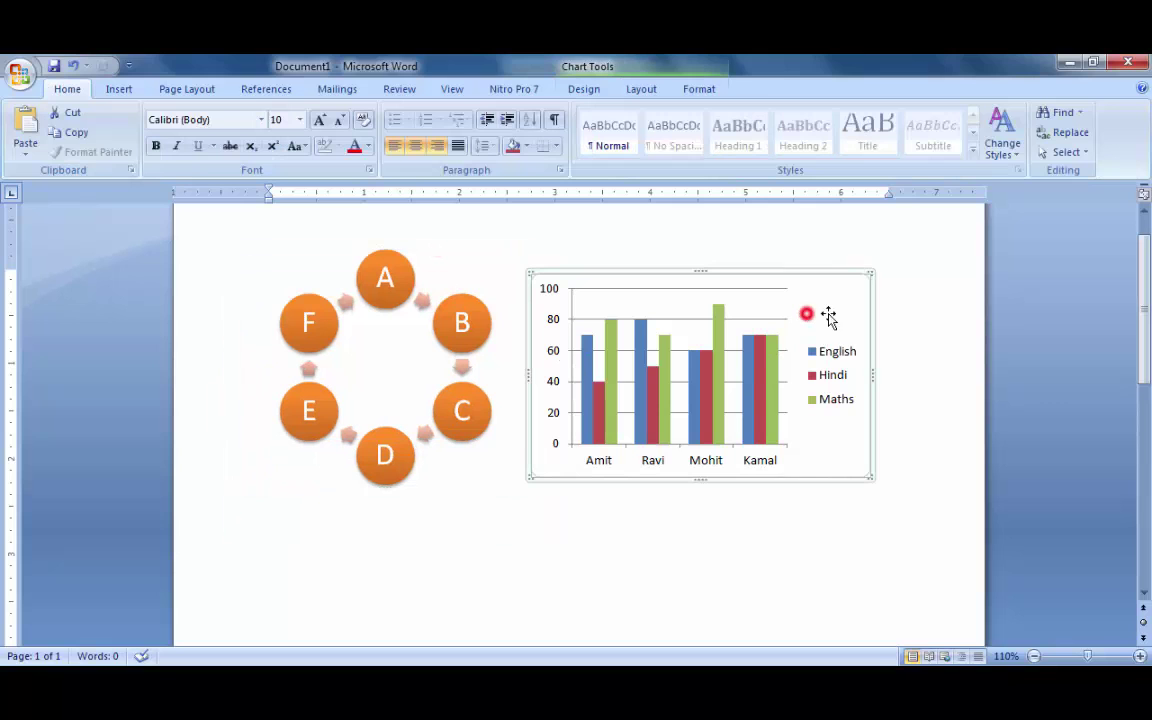
pyautogui.click(699, 527)
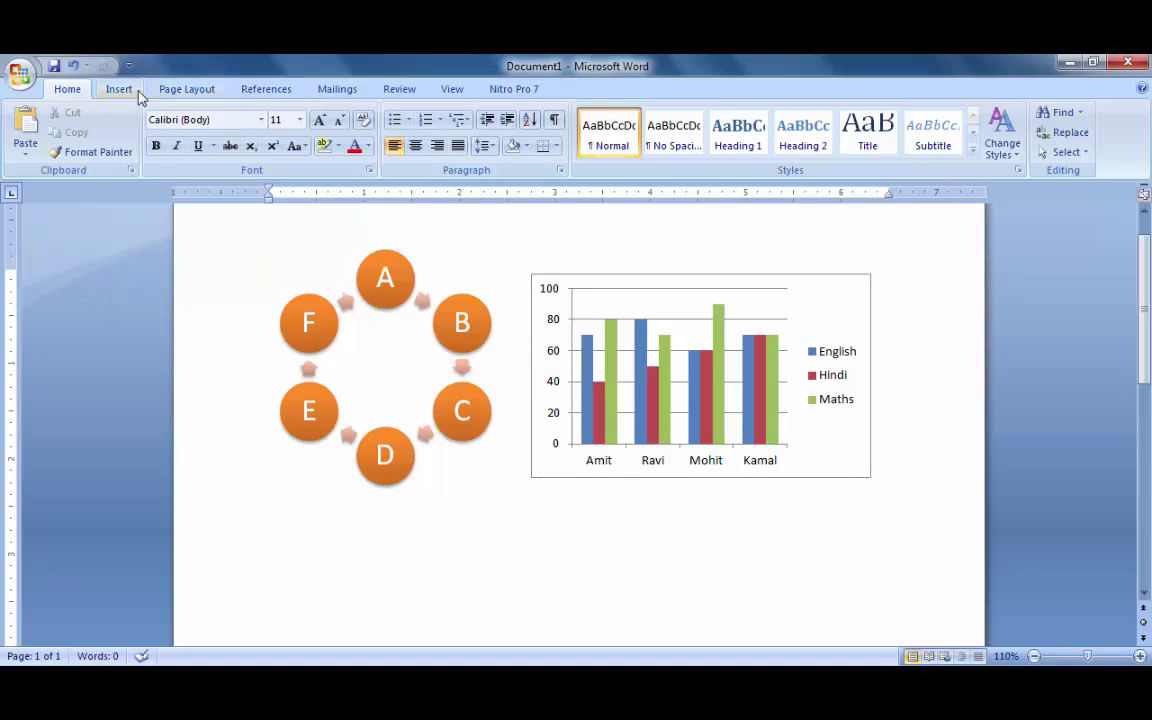
pyautogui.click(180, 92)
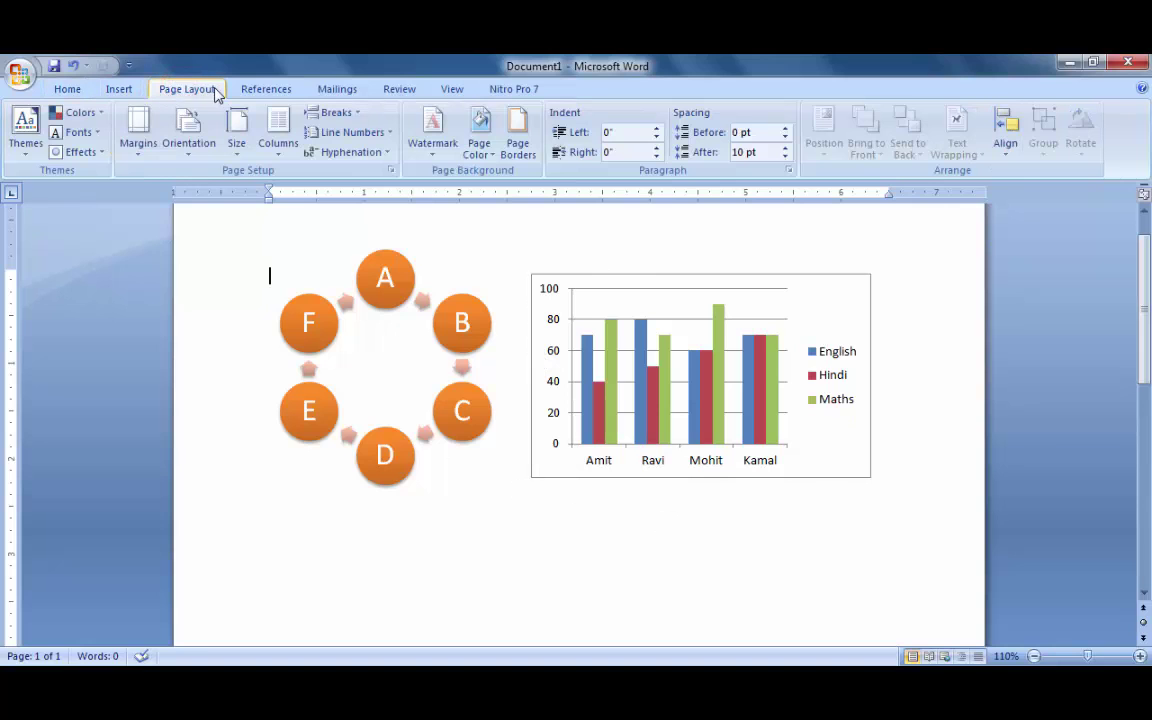
pyautogui.click(118, 89)
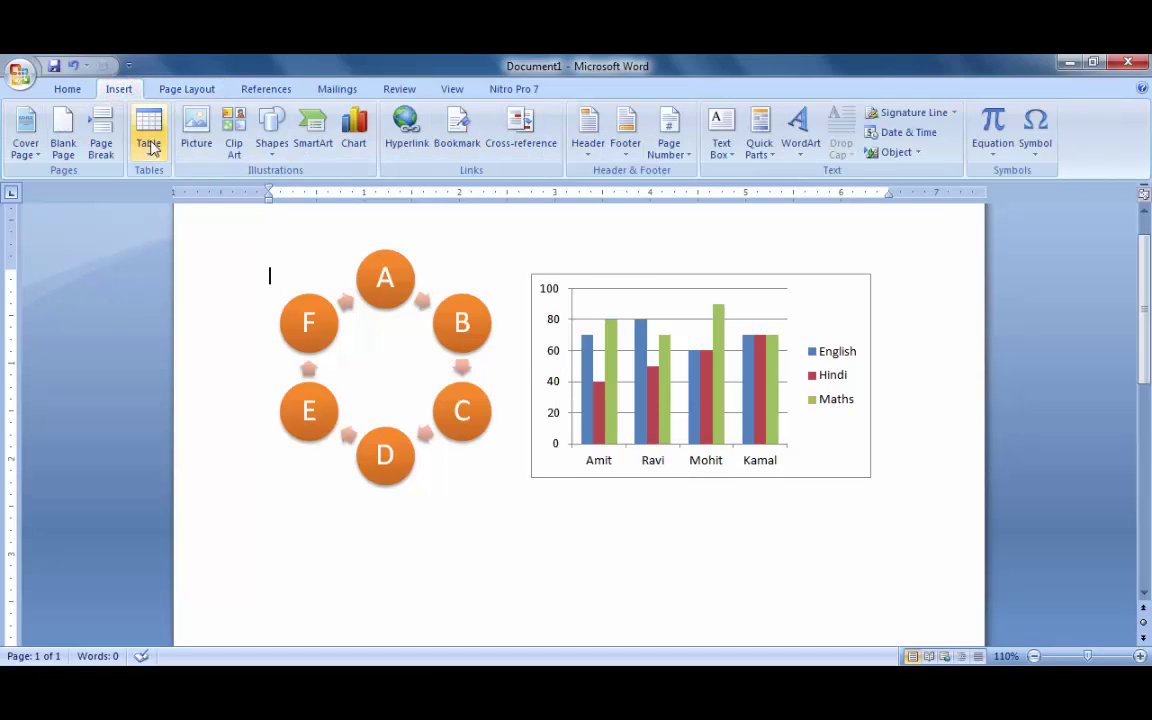